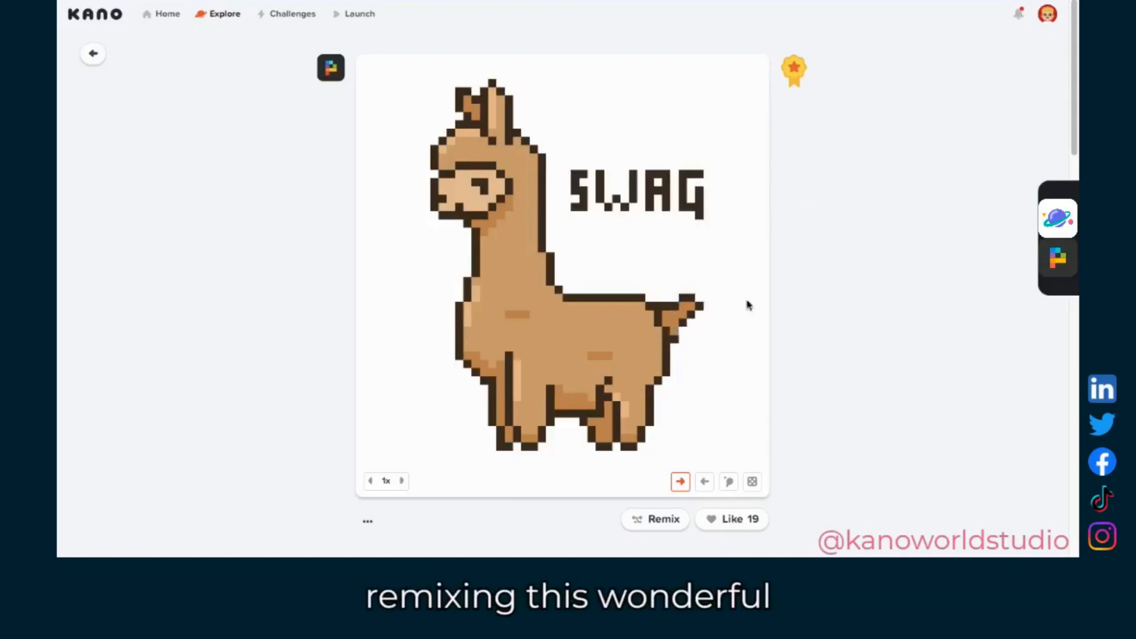
- Look over the swaggy mama llama creation's page and open the artwork as a remix
{"action": "scroll", "coordinate": [850, 283], "scroll_direction": "down", "scroll_amount": 2}
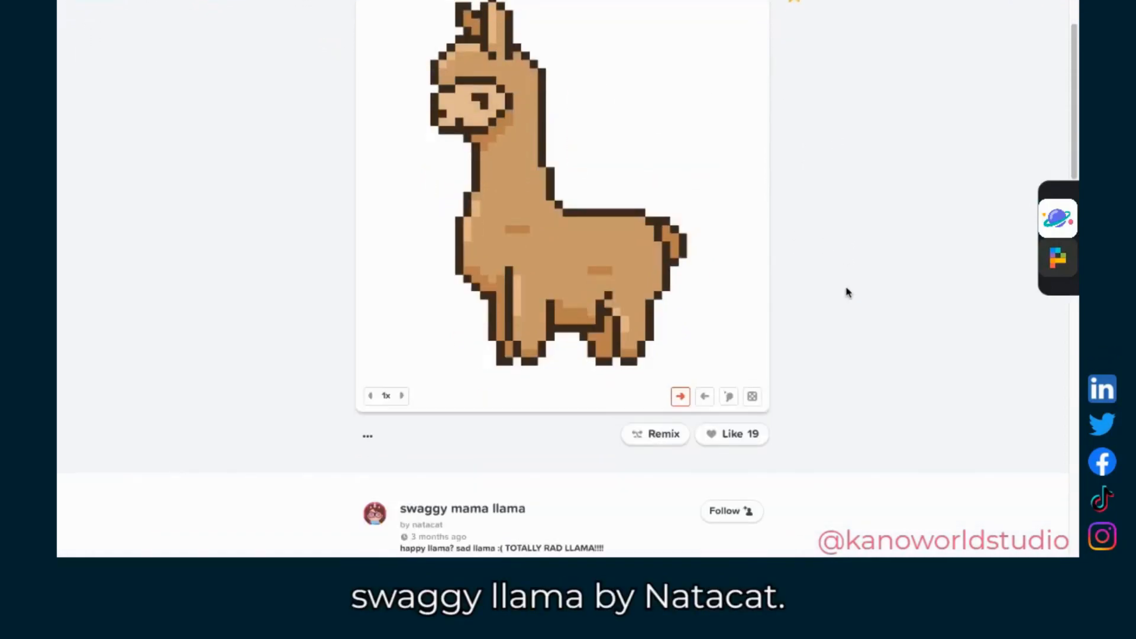
{"action": "scroll", "coordinate": [841, 290], "scroll_direction": "up", "scroll_amount": 2}
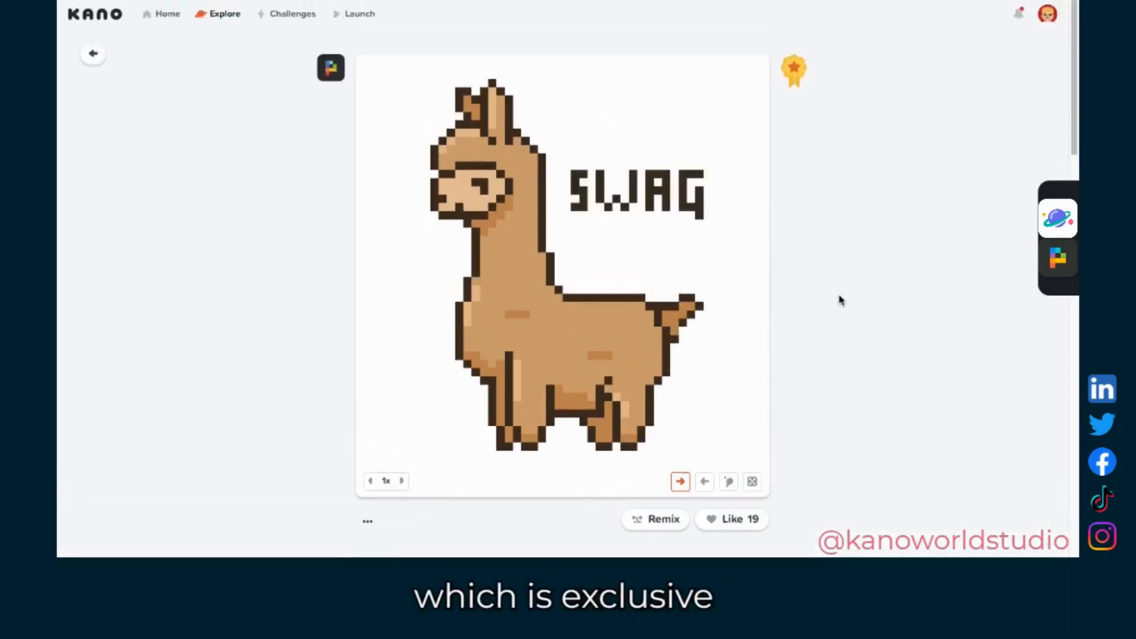
{"action": "scroll", "coordinate": [832, 278], "scroll_direction": "down", "scroll_amount": 10}
{"action": "scroll", "coordinate": [832, 278], "scroll_direction": "down", "scroll_amount": 8}
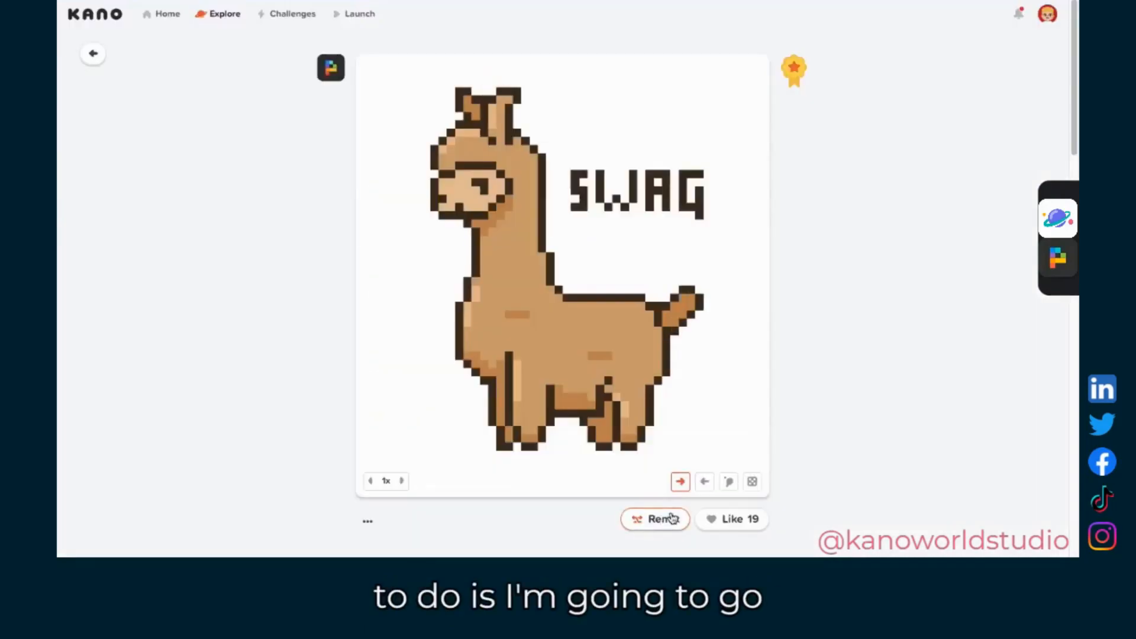
{"action": "left_click", "coordinate": [664, 521]}
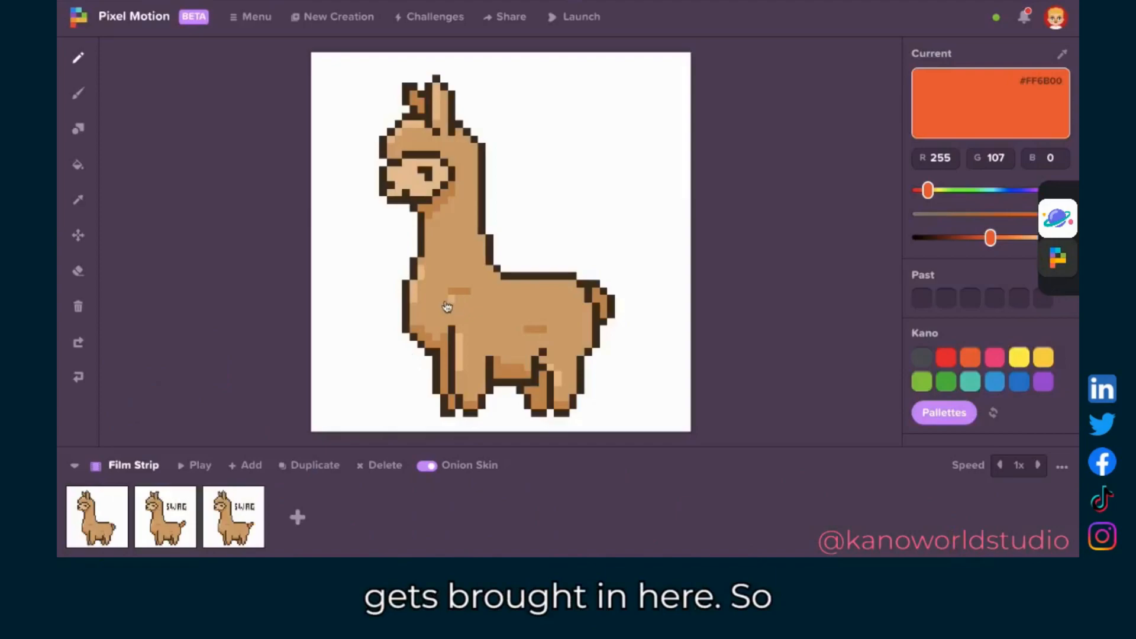
- Play the llama animation, stop it, and compare the second and third frames
{"action": "left_click", "coordinate": [197, 465]}
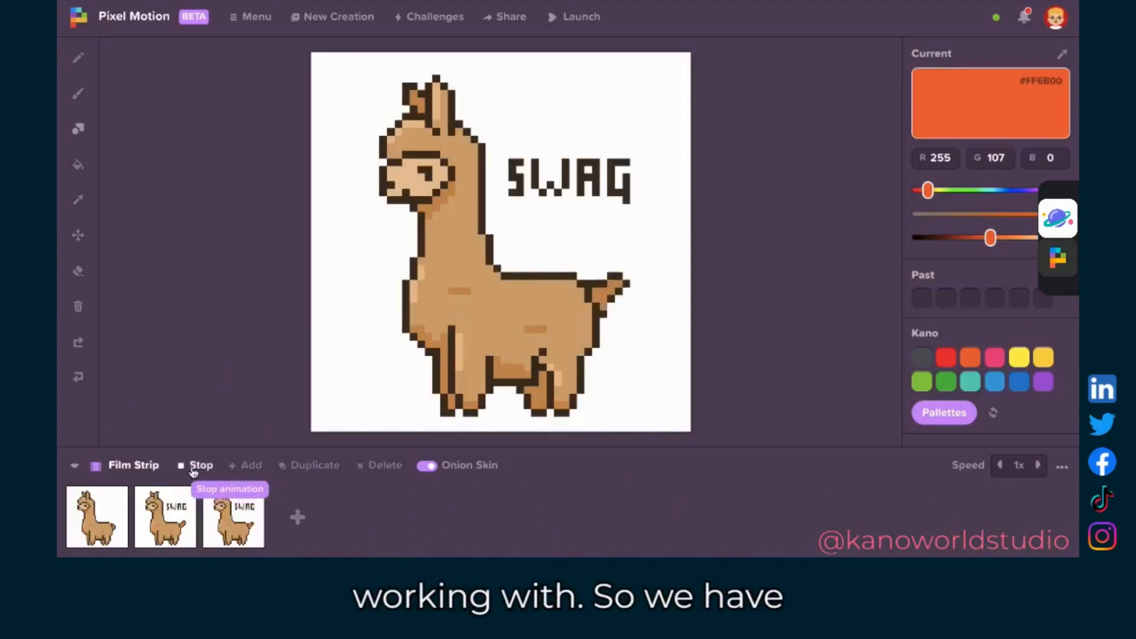
{"action": "left_click", "coordinate": [193, 468]}
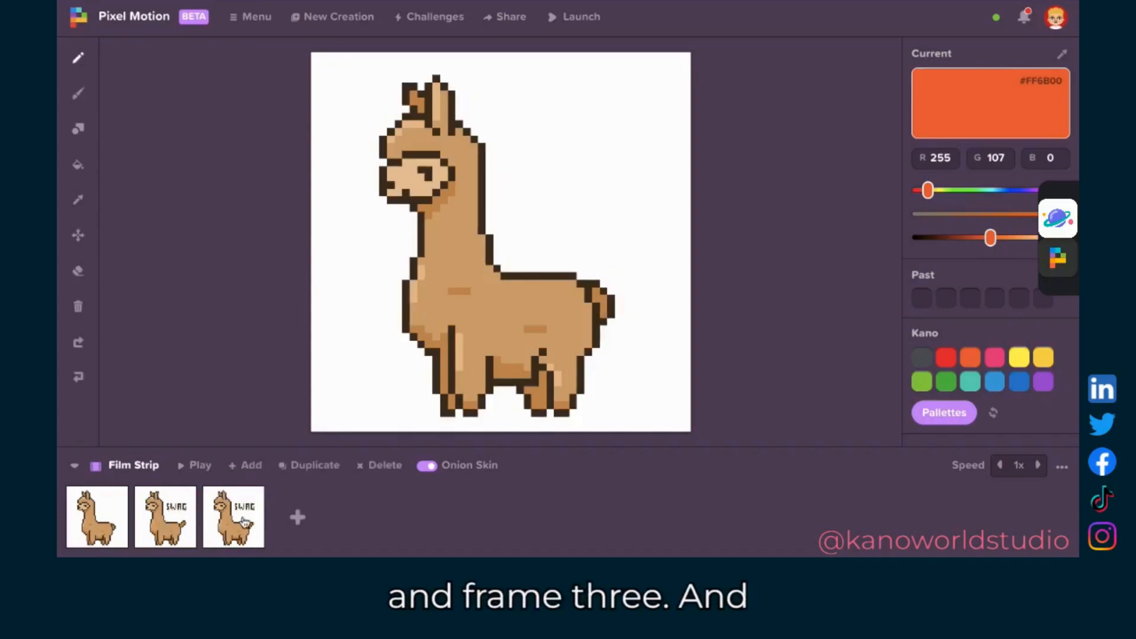
{"action": "left_click", "coordinate": [179, 524]}
{"action": "left_click", "coordinate": [238, 523]}
{"action": "left_click", "coordinate": [177, 522]}
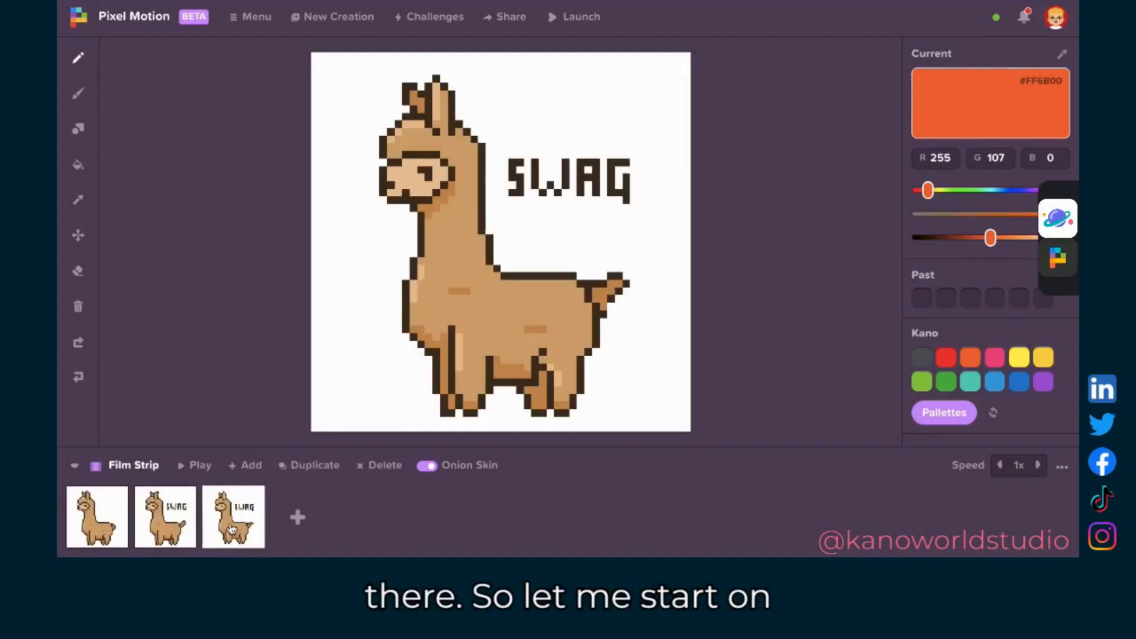
- Open the second frame for editing and choose the Kano colour palette
{"action": "left_click", "coordinate": [170, 529]}
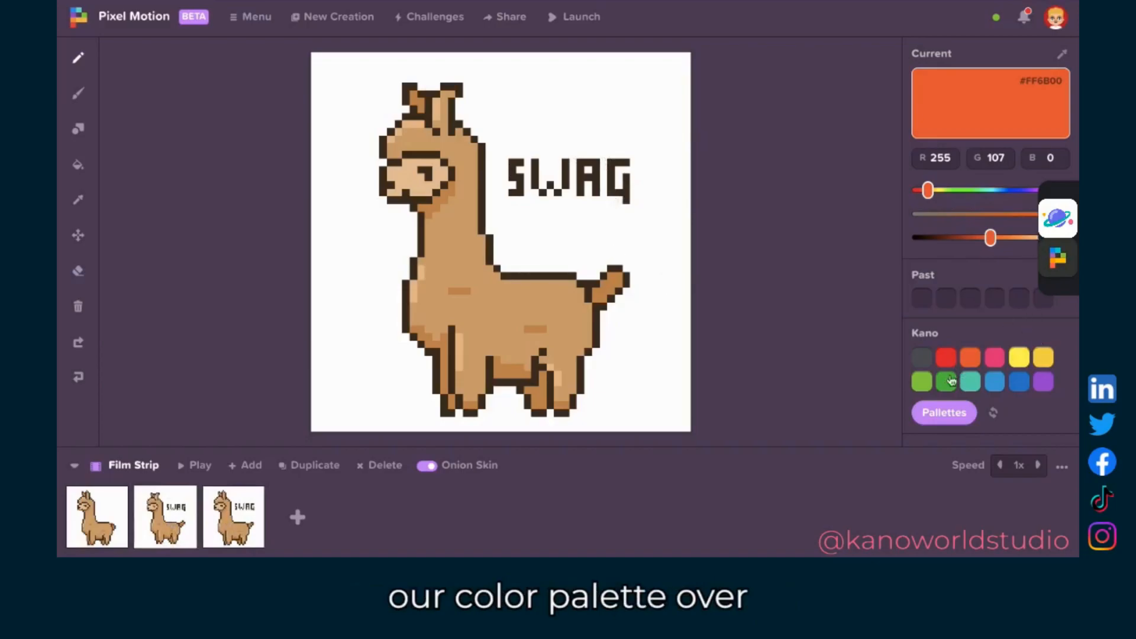
{"action": "left_click", "coordinate": [952, 413]}
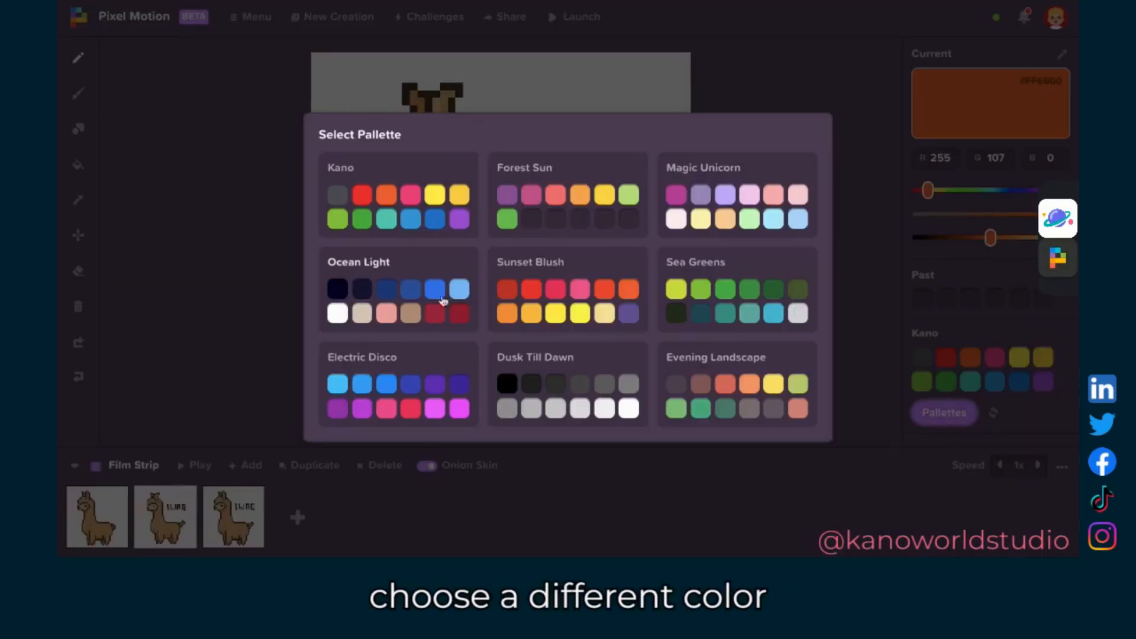
{"action": "left_click", "coordinate": [393, 216]}
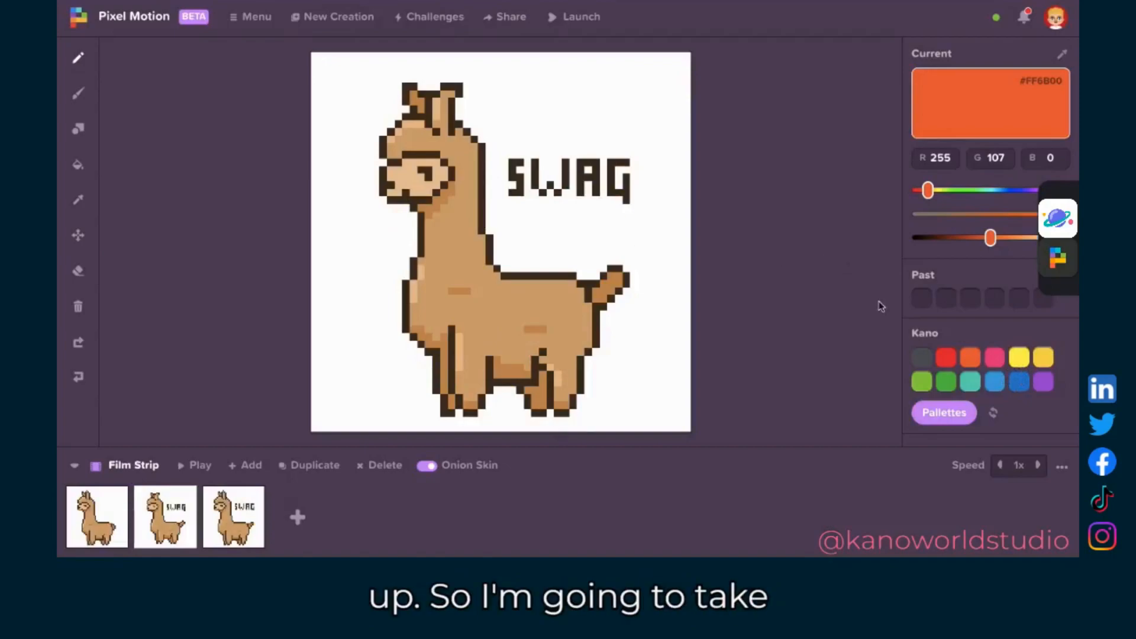
- Paint yellow #FFEC14 pixels along the undersides of the SWAG letters in the second frame
{"action": "left_click", "coordinate": [1020, 359]}
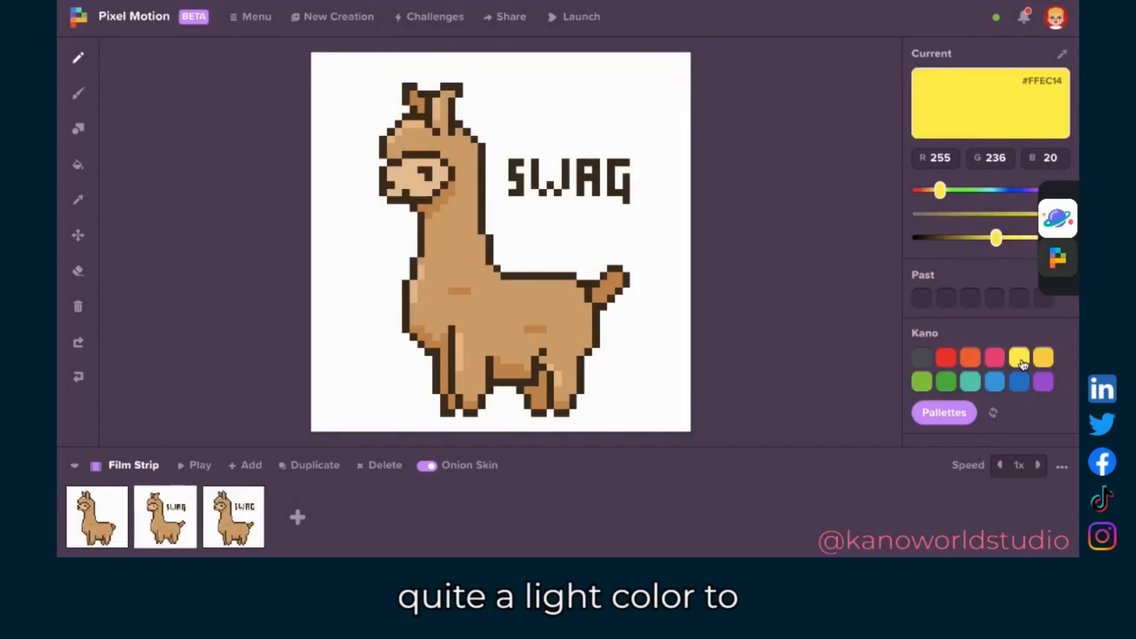
{"action": "left_click", "coordinate": [513, 203]}
{"action": "left_click", "coordinate": [520, 202]}
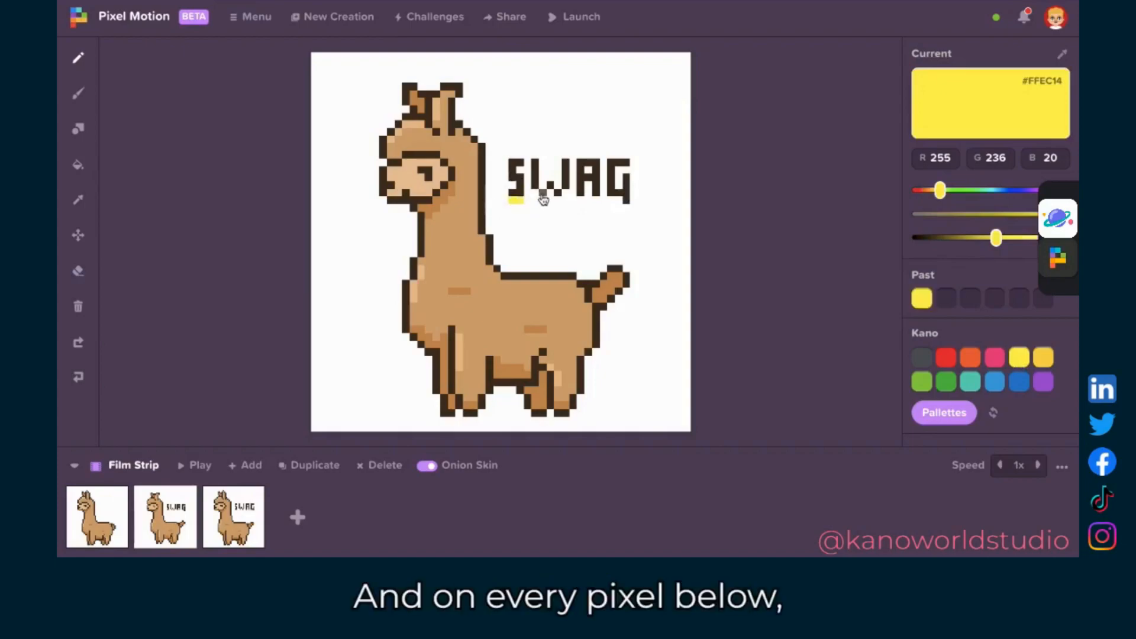
{"action": "left_click", "coordinate": [535, 194]}
{"action": "left_click", "coordinate": [542, 202]}
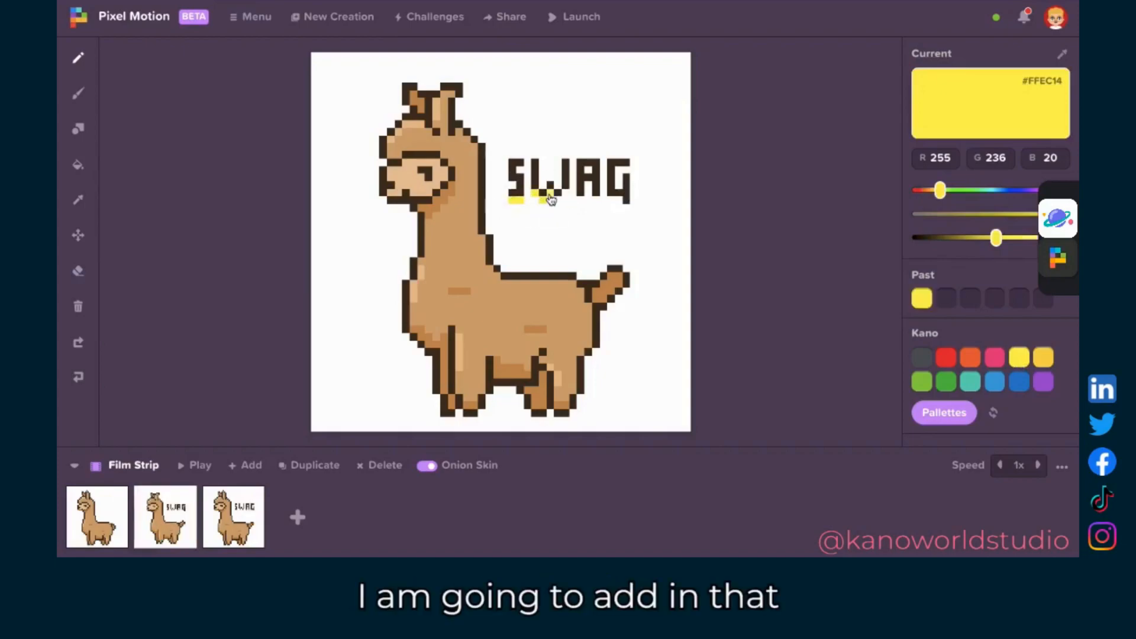
{"action": "left_click", "coordinate": [559, 200]}
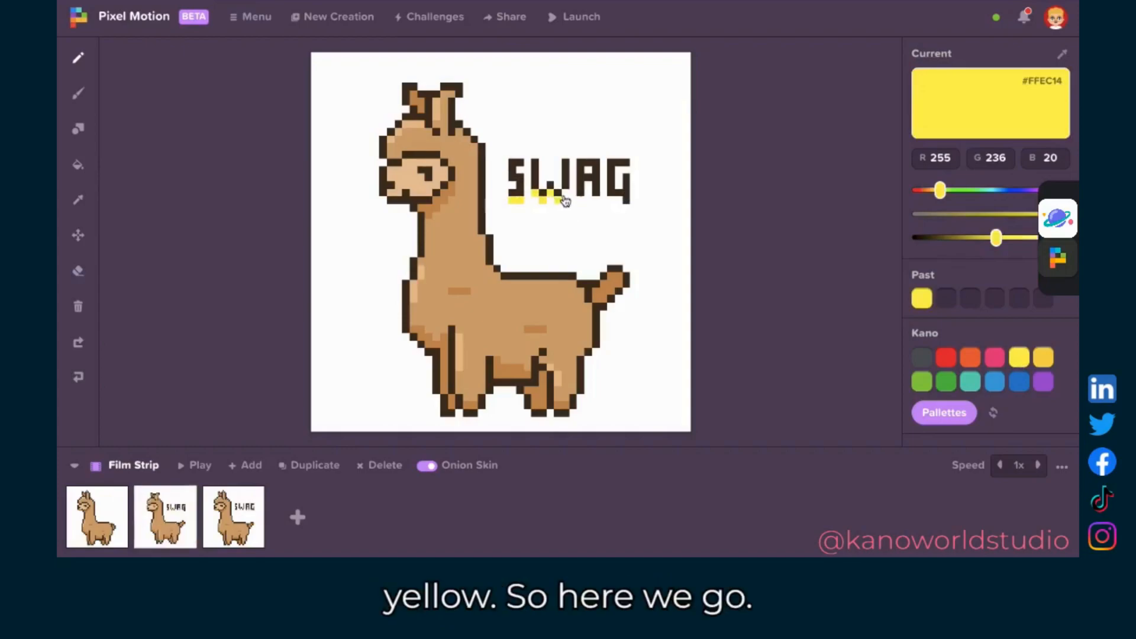
{"action": "left_click", "coordinate": [512, 187]}
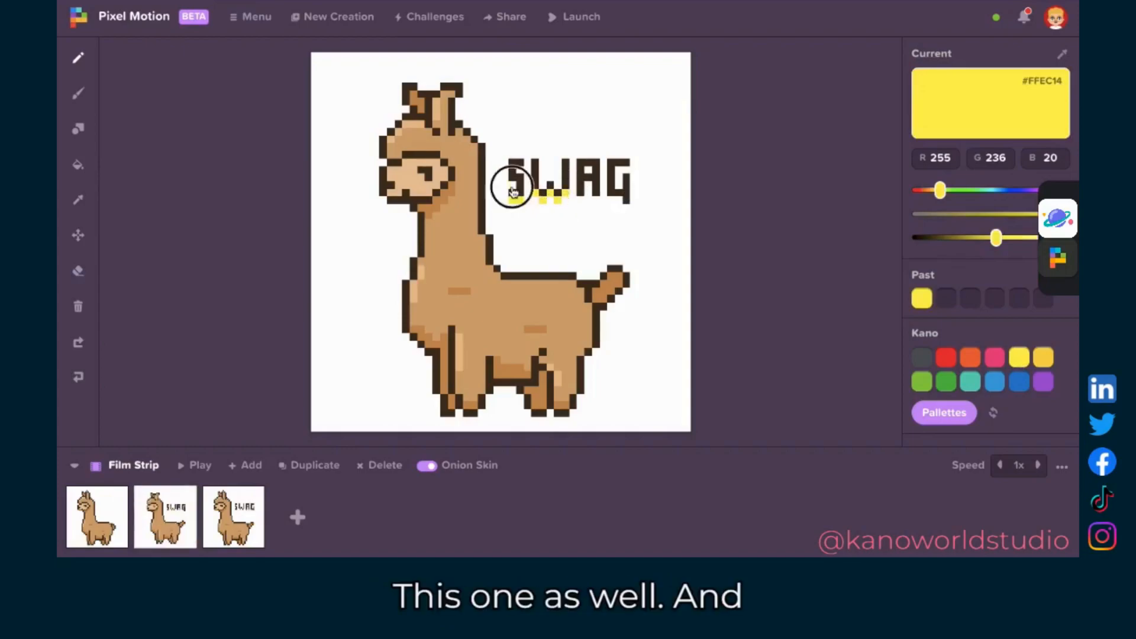
{"action": "left_click", "coordinate": [581, 201]}
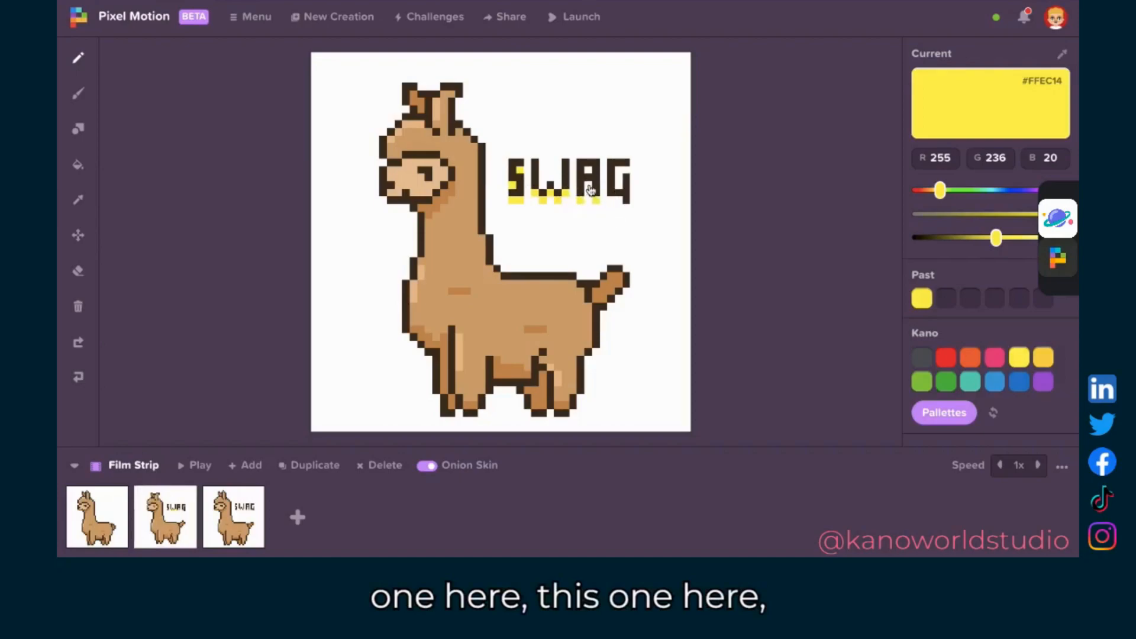
{"action": "left_click", "coordinate": [587, 187]}
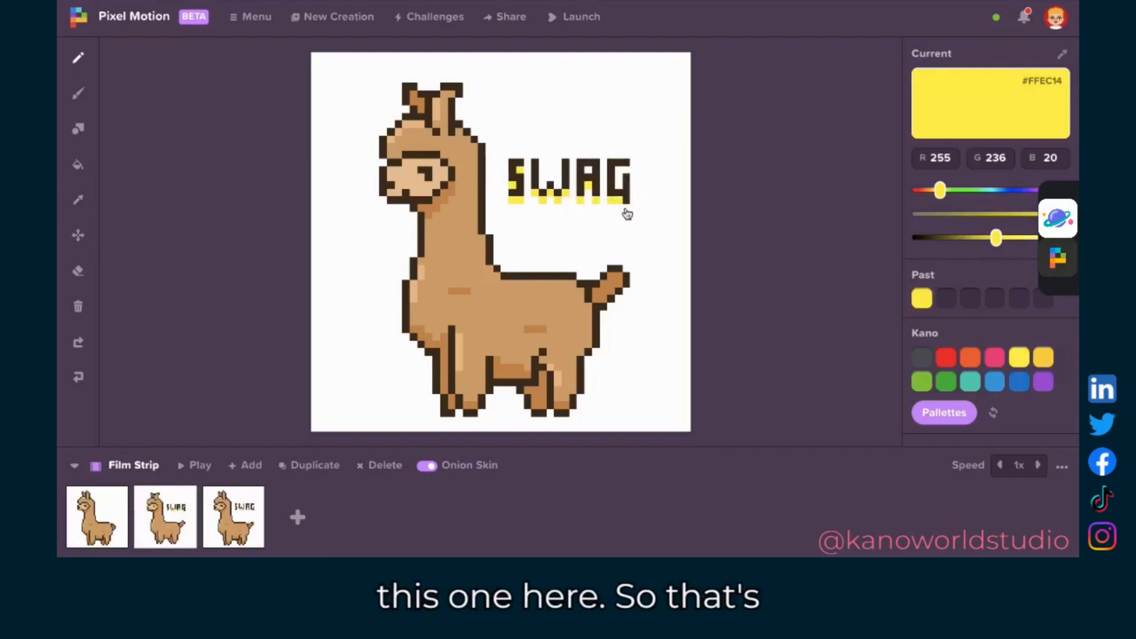
{"action": "left_click", "coordinate": [626, 209]}
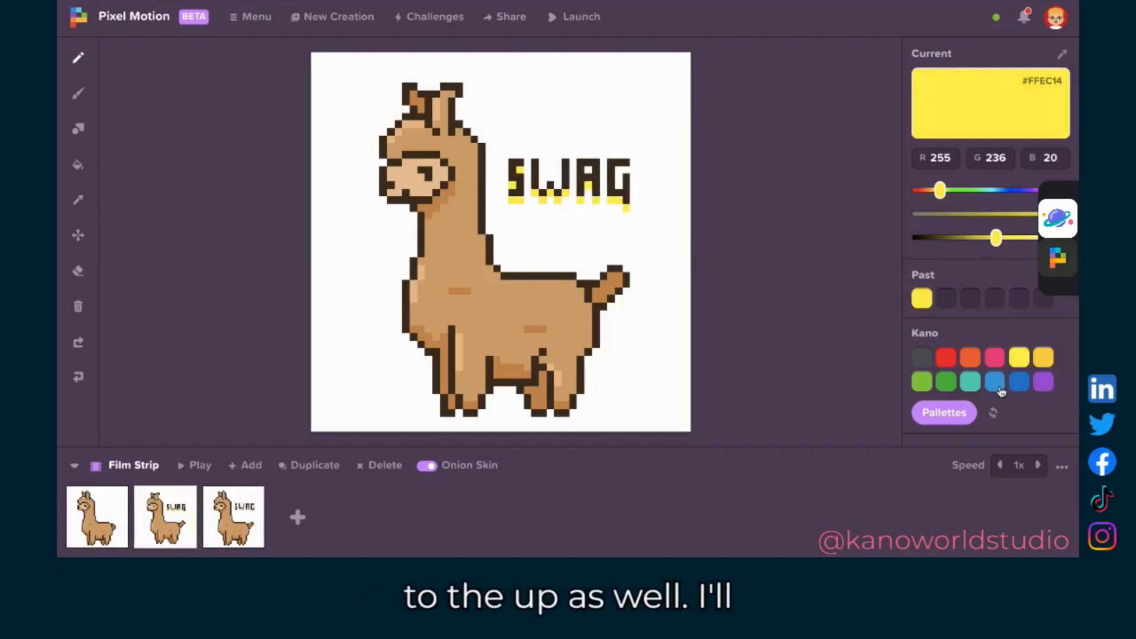
- Paint teal #00C9B2 pixels along the upper edges of the SWAG letters, undoing the stray pixel between W and A
{"action": "left_click", "coordinate": [976, 387]}
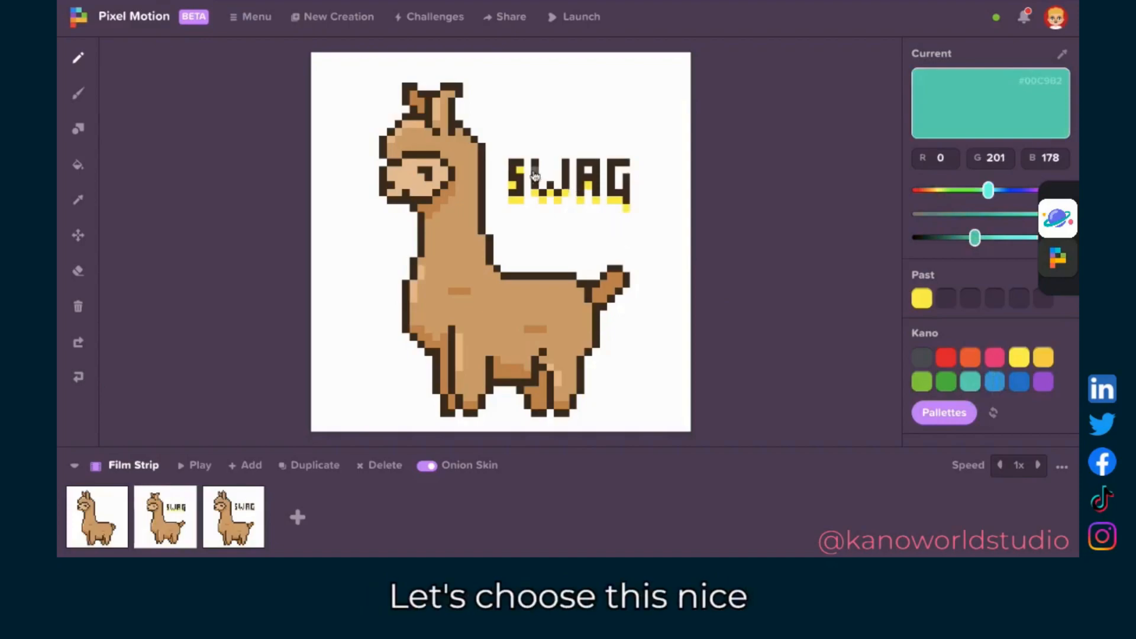
{"action": "left_click", "coordinate": [512, 157]}
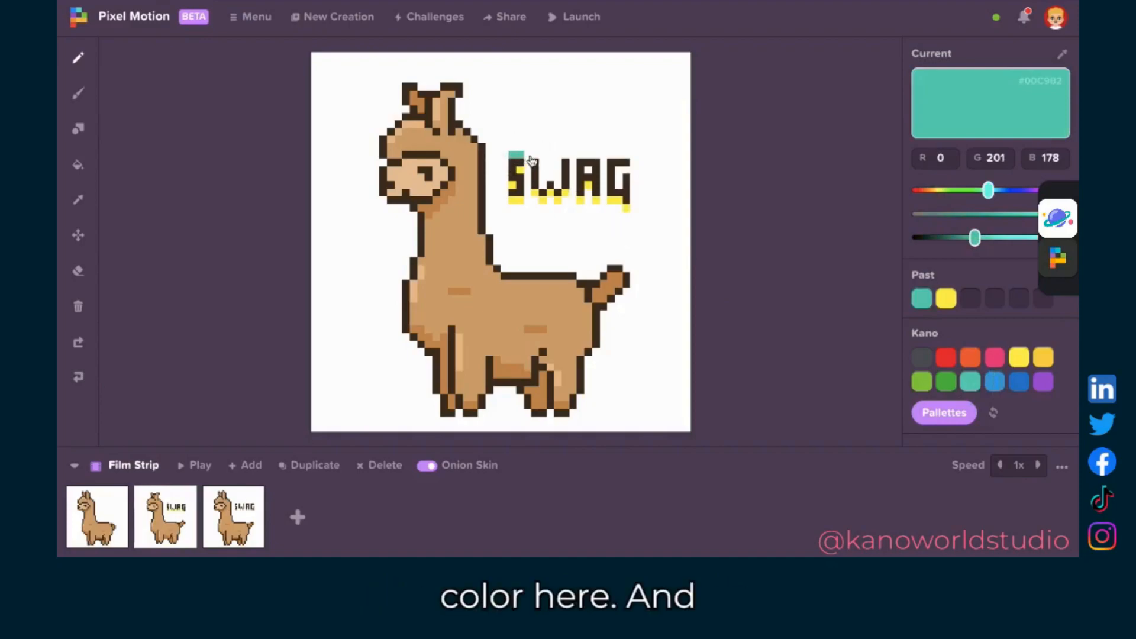
{"action": "left_click", "coordinate": [534, 156]}
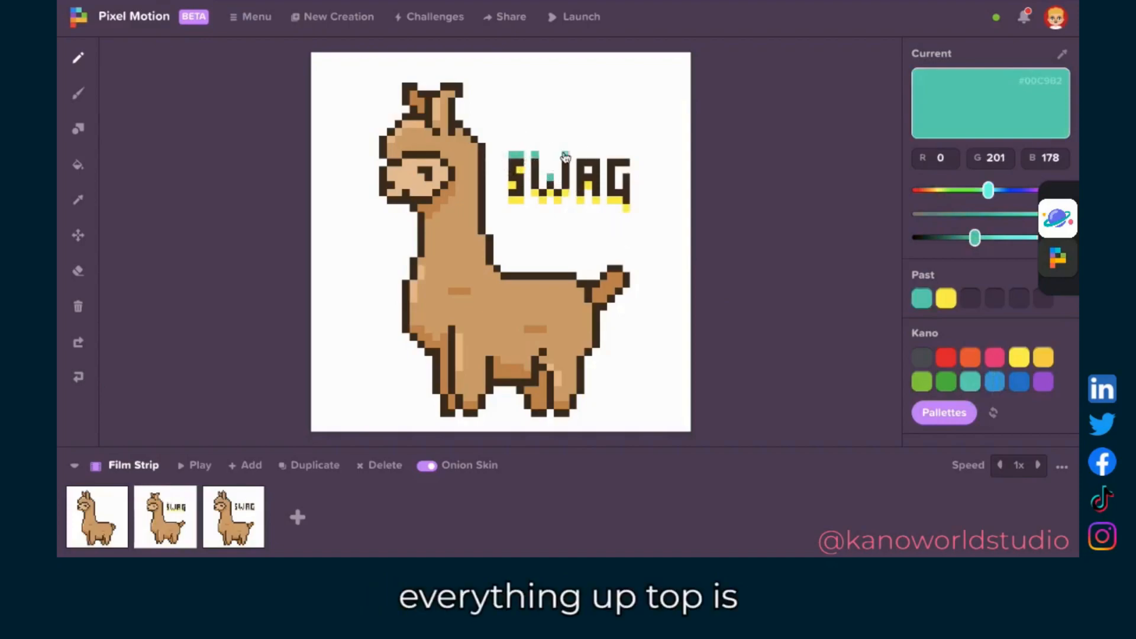
{"action": "left_click", "coordinate": [574, 156]}
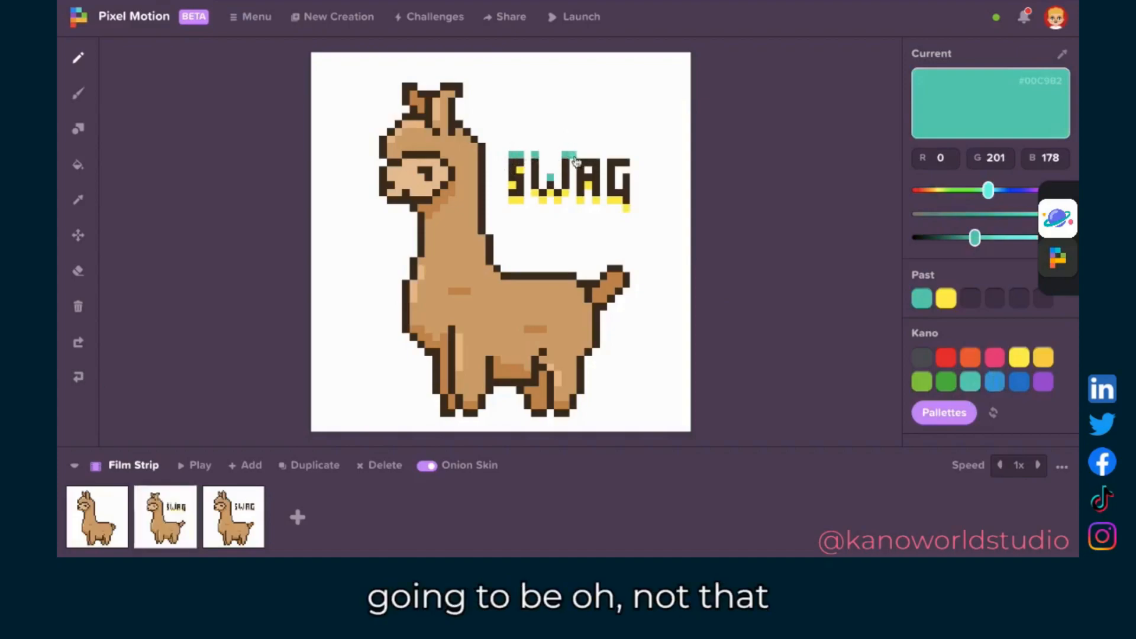
{"action": "left_click", "coordinate": [69, 377]}
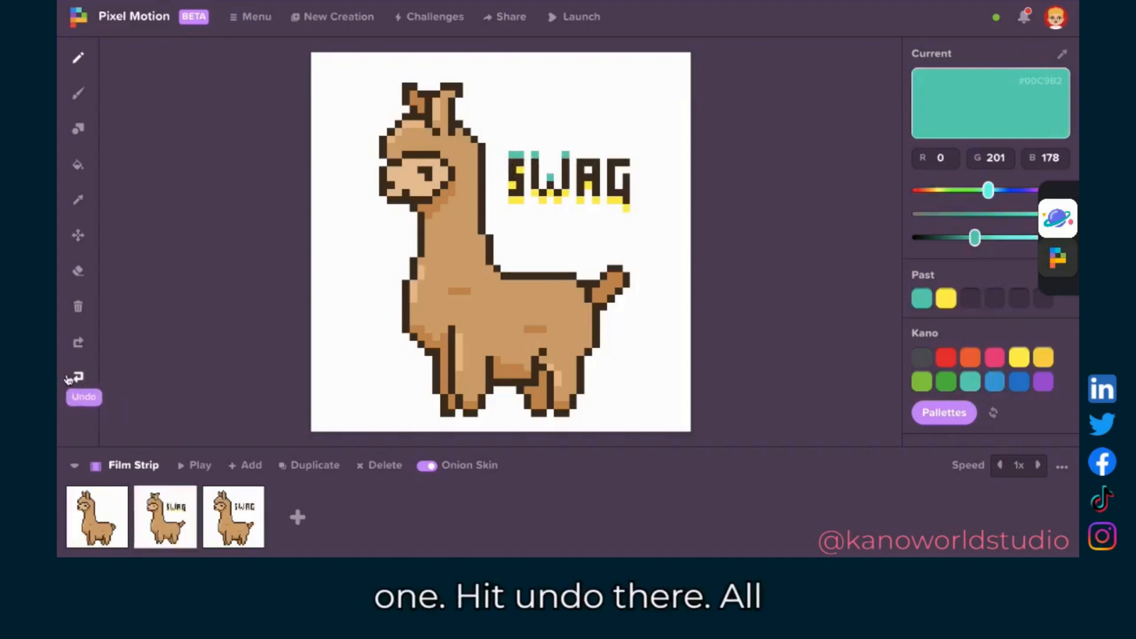
{"action": "left_click", "coordinate": [584, 155]}
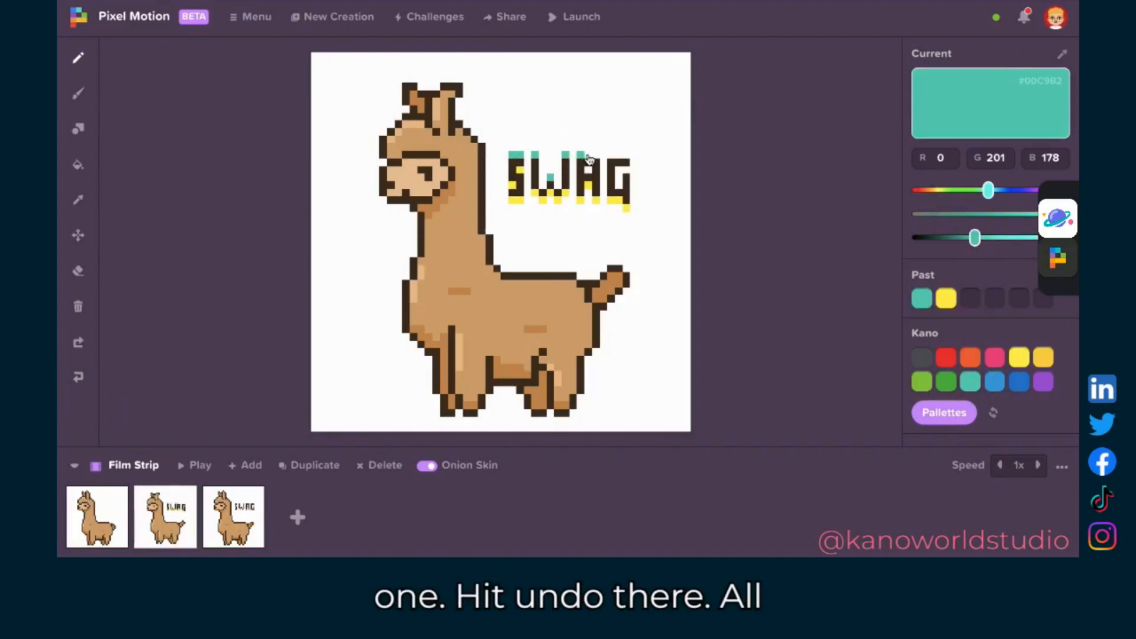
{"action": "left_click", "coordinate": [618, 155]}
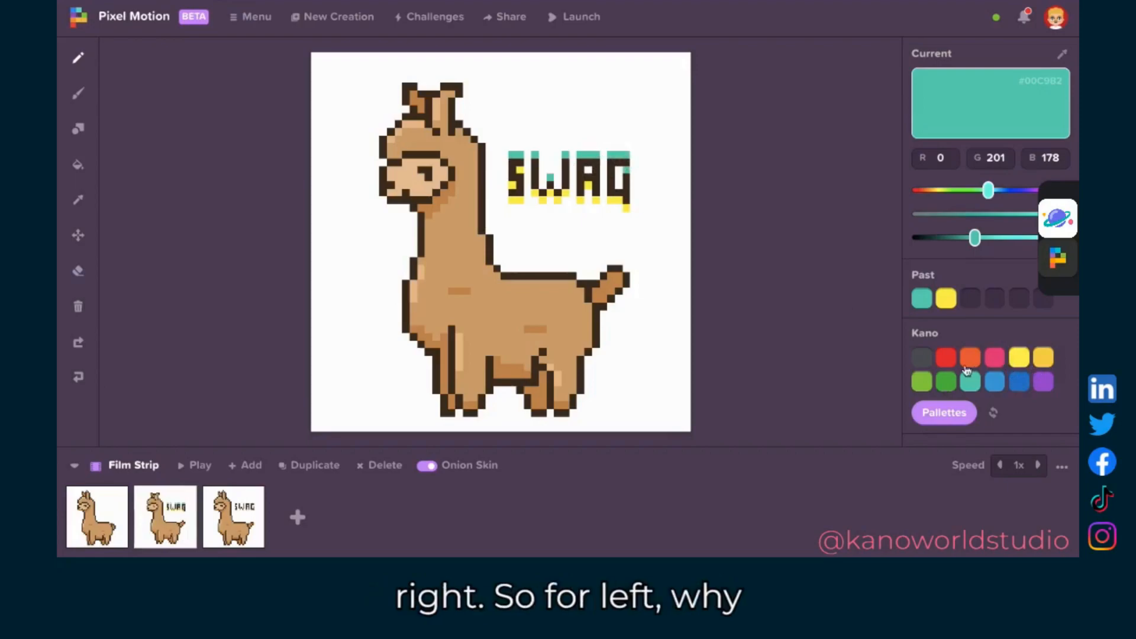
- Add green #88C440 pixels along the left side of the S and blue #0F7BCC pixels along the right side of the G
{"action": "left_click", "coordinate": [921, 381]}
{"action": "left_click", "coordinate": [505, 168]}
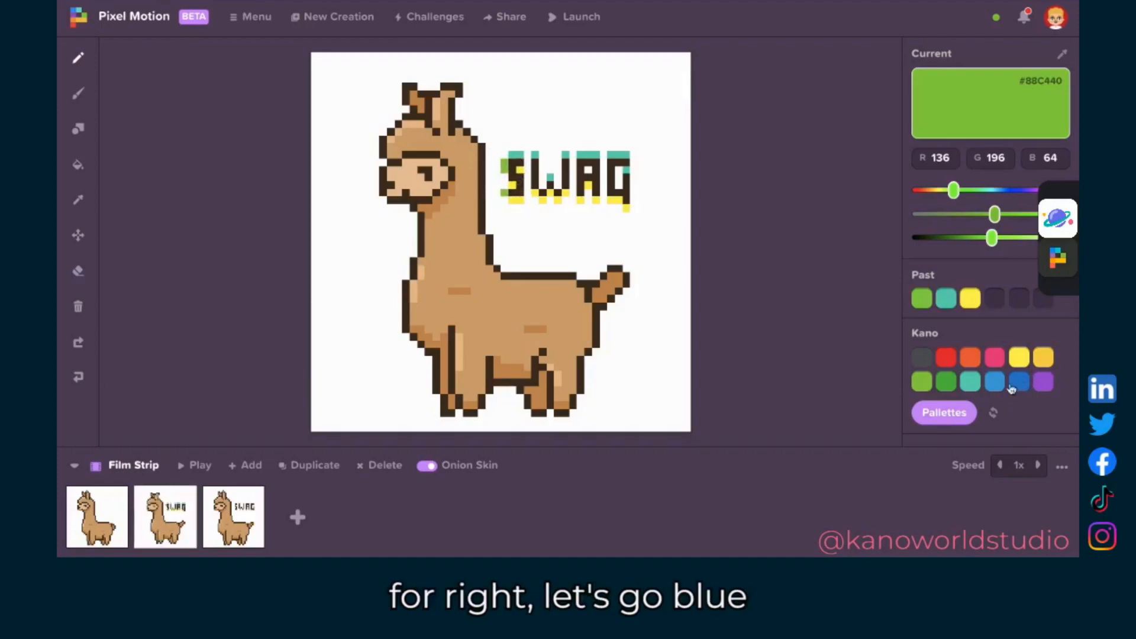
{"action": "left_click", "coordinate": [1017, 385]}
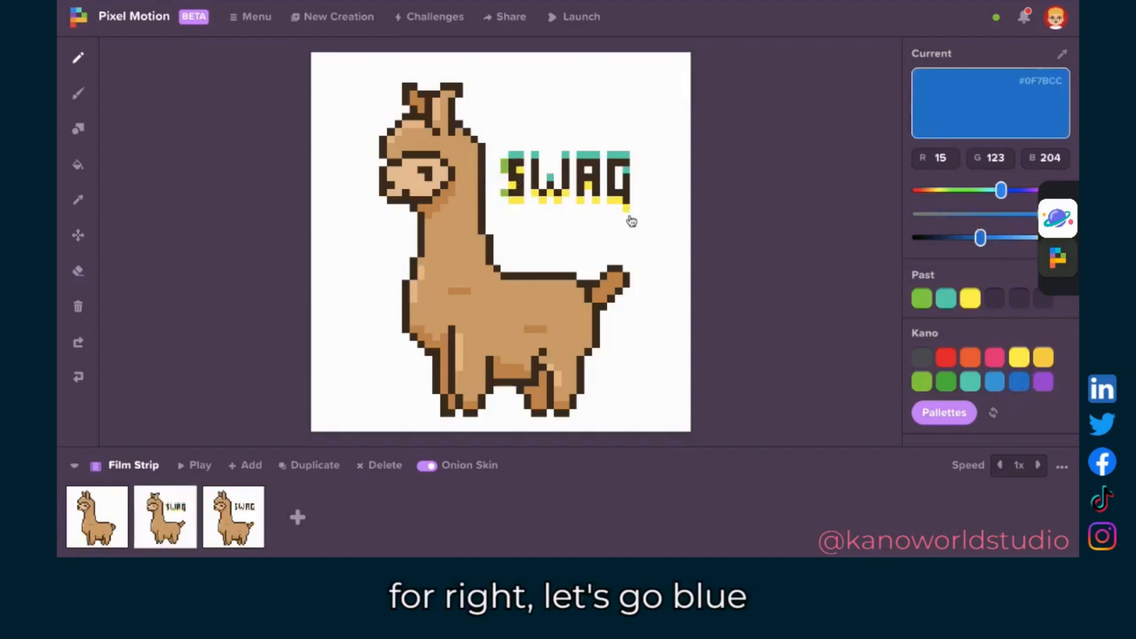
{"action": "left_click_drag", "start_coordinate": [635, 169], "coordinate": [636, 190]}
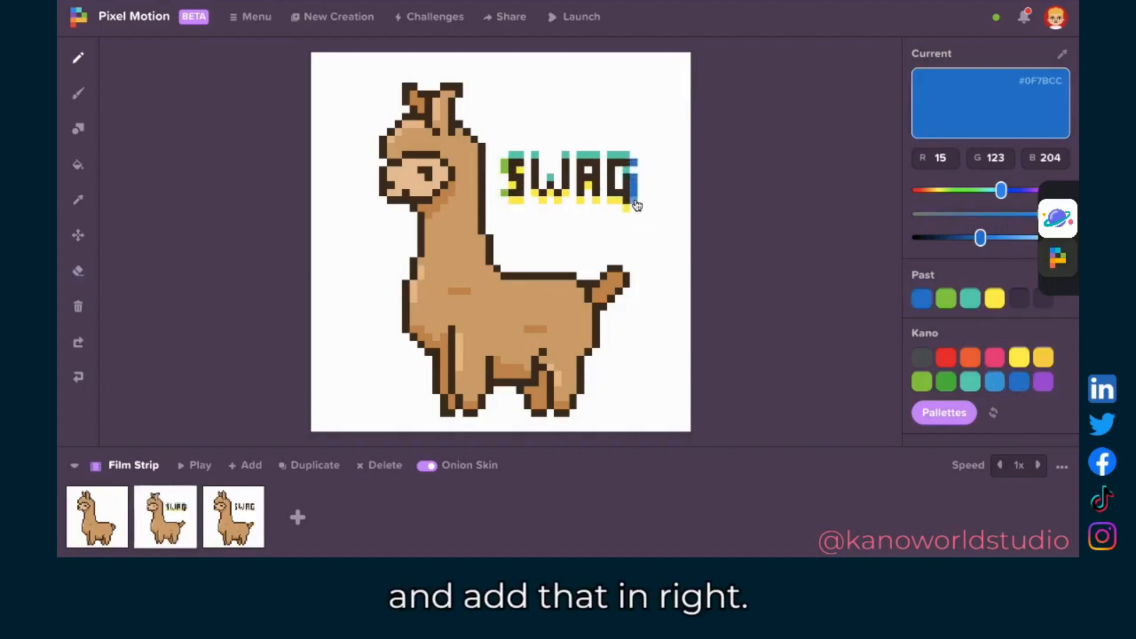
- Paint matching yellow #FFEC14 pixels along the undersides of the SWAG letters in the third frame
{"action": "left_click", "coordinate": [229, 522]}
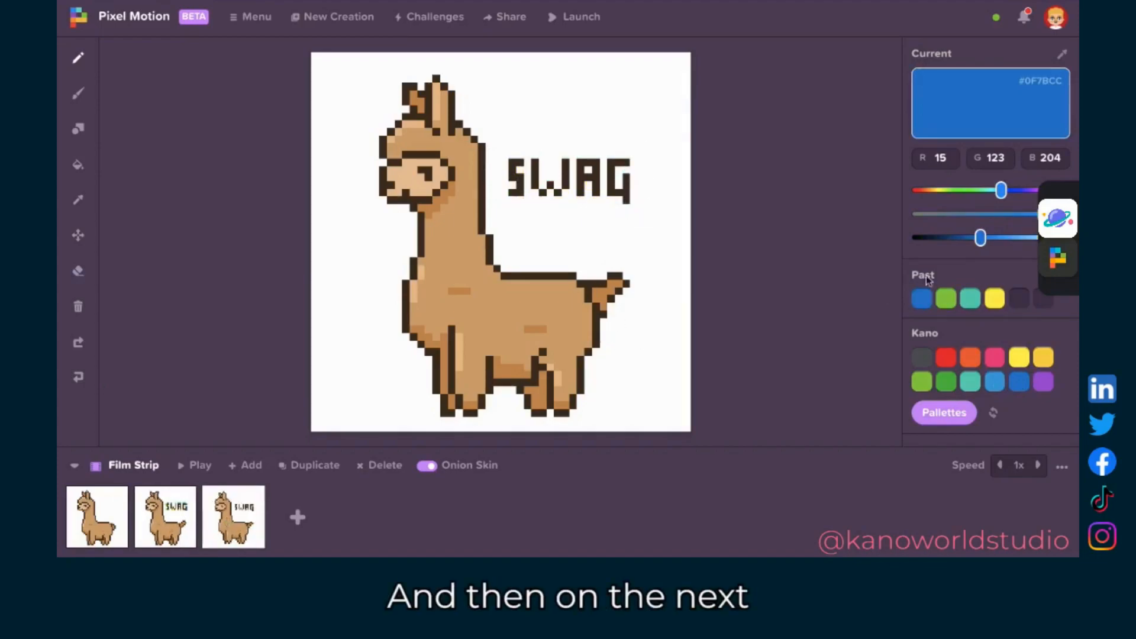
{"action": "left_click", "coordinate": [1019, 355]}
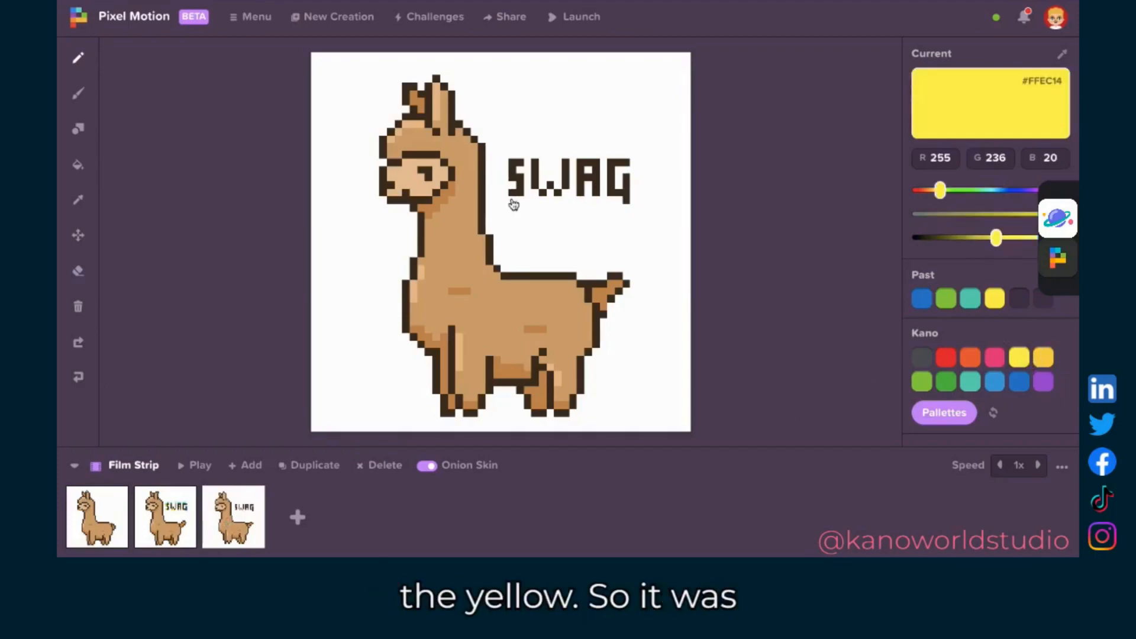
{"action": "left_click", "coordinate": [514, 201]}
{"action": "left_click", "coordinate": [535, 195]}
{"action": "left_click", "coordinate": [543, 201]}
{"action": "left_click", "coordinate": [559, 202]}
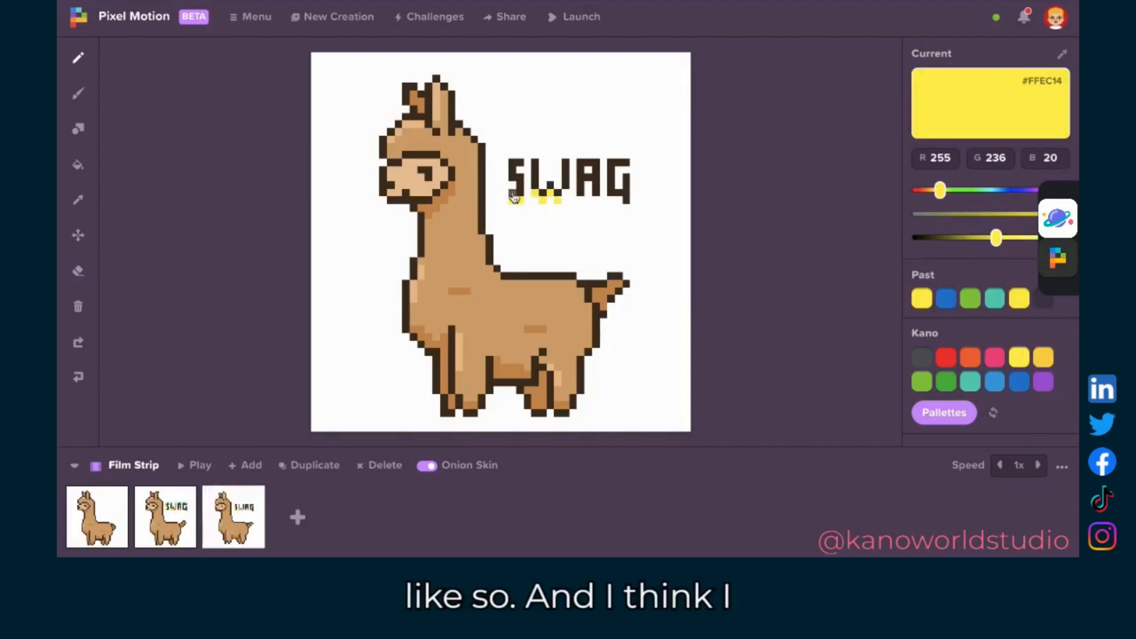
{"action": "left_click", "coordinate": [521, 170]}
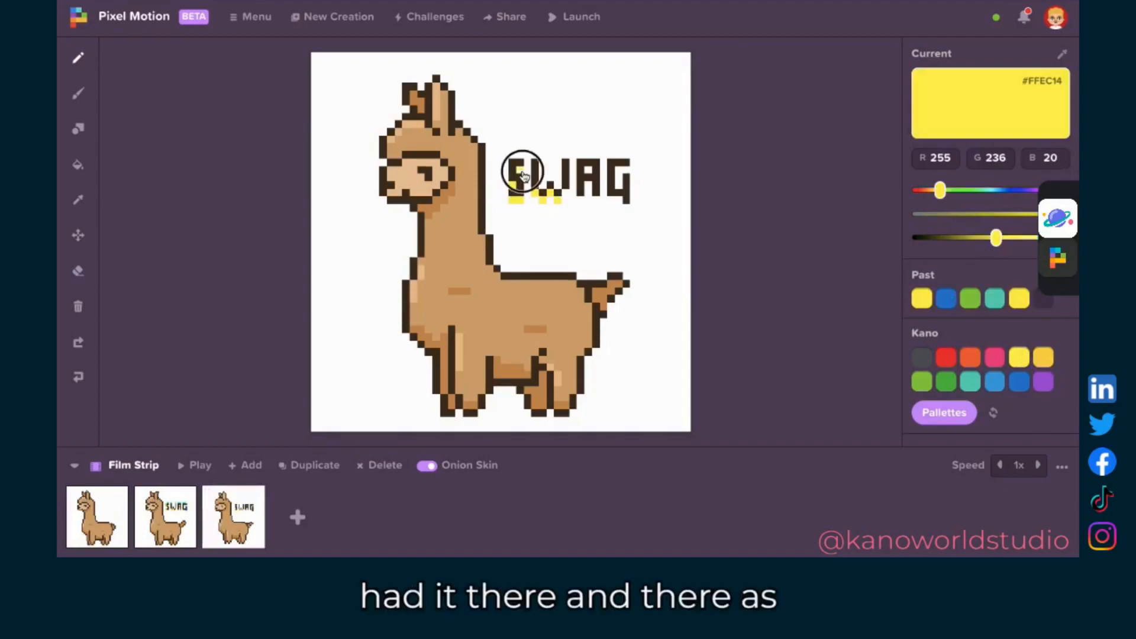
{"action": "left_click", "coordinate": [581, 203]}
{"action": "left_click", "coordinate": [610, 201]}
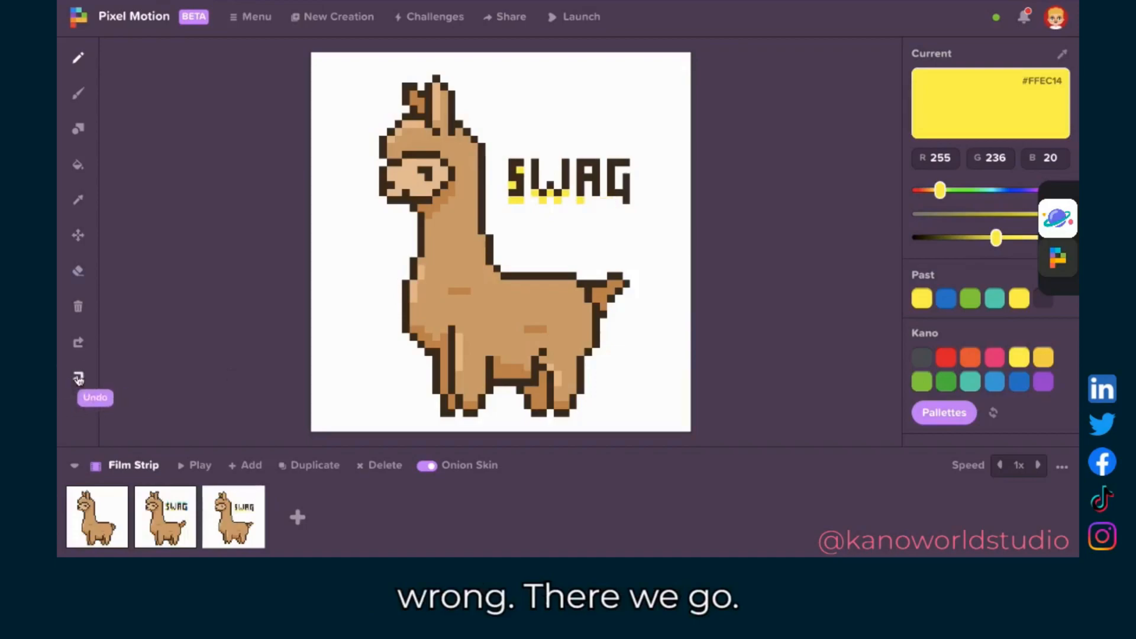
{"action": "left_click", "coordinate": [626, 208]}
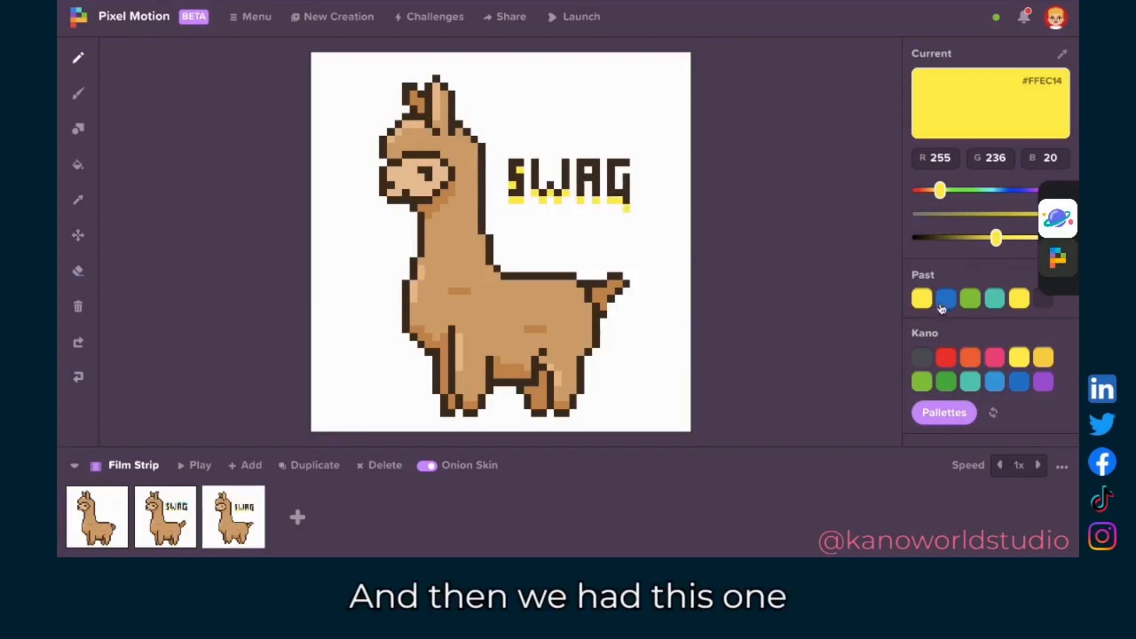
- Paint teal #00C9B2 pixels along the upper edges of the SWAG letters in the third frame
{"action": "left_click", "coordinate": [994, 299]}
{"action": "left_click", "coordinate": [513, 156]}
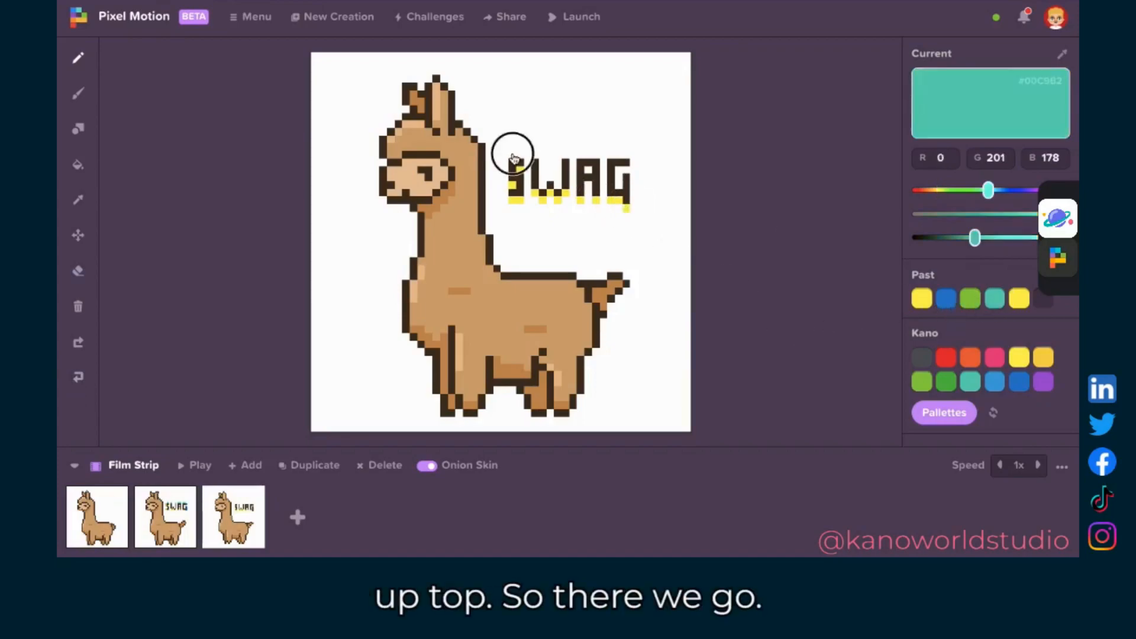
{"action": "left_click", "coordinate": [519, 155]}
{"action": "left_click", "coordinate": [532, 155]}
{"action": "left_click", "coordinate": [566, 155]}
{"action": "left_click", "coordinate": [587, 155]}
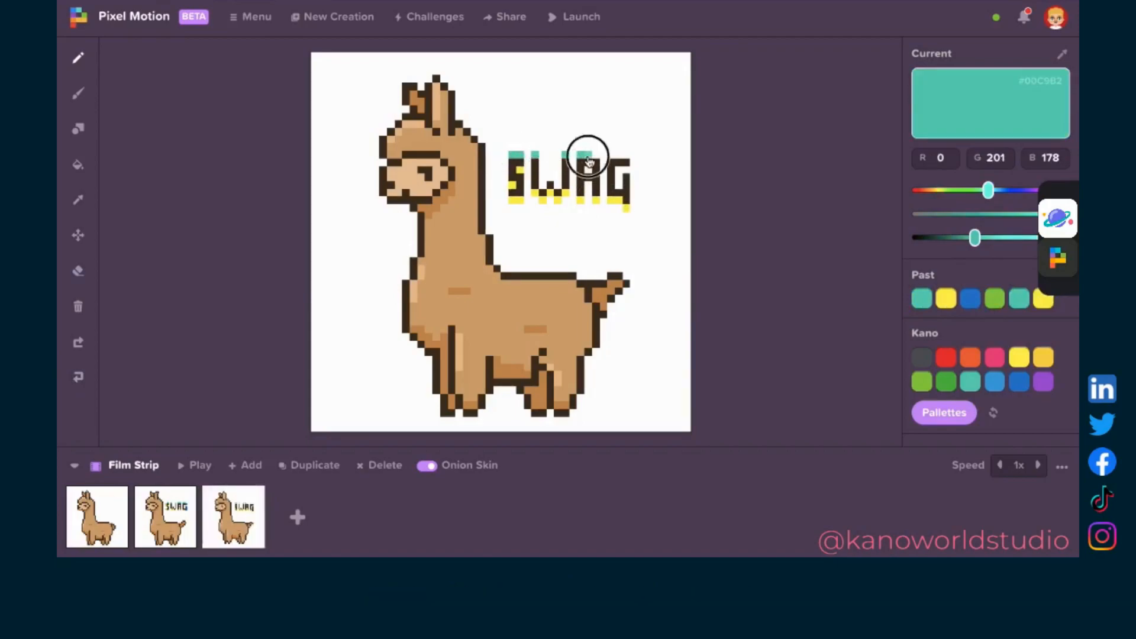
{"action": "left_click", "coordinate": [596, 155]}
{"action": "left_click", "coordinate": [611, 155]}
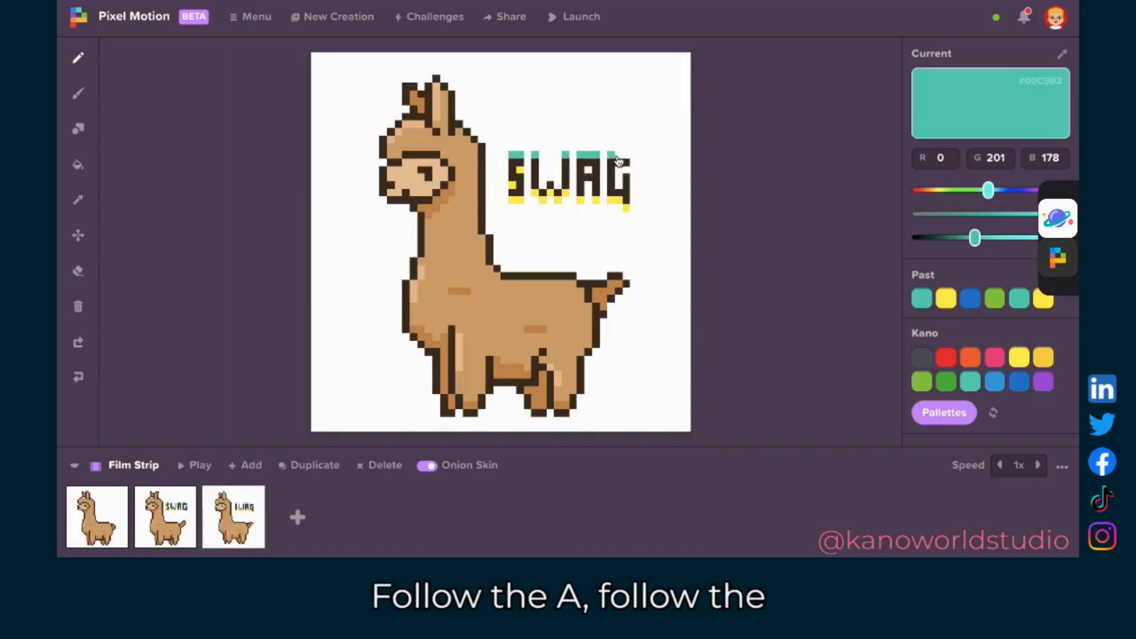
{"action": "left_click", "coordinate": [623, 155]}
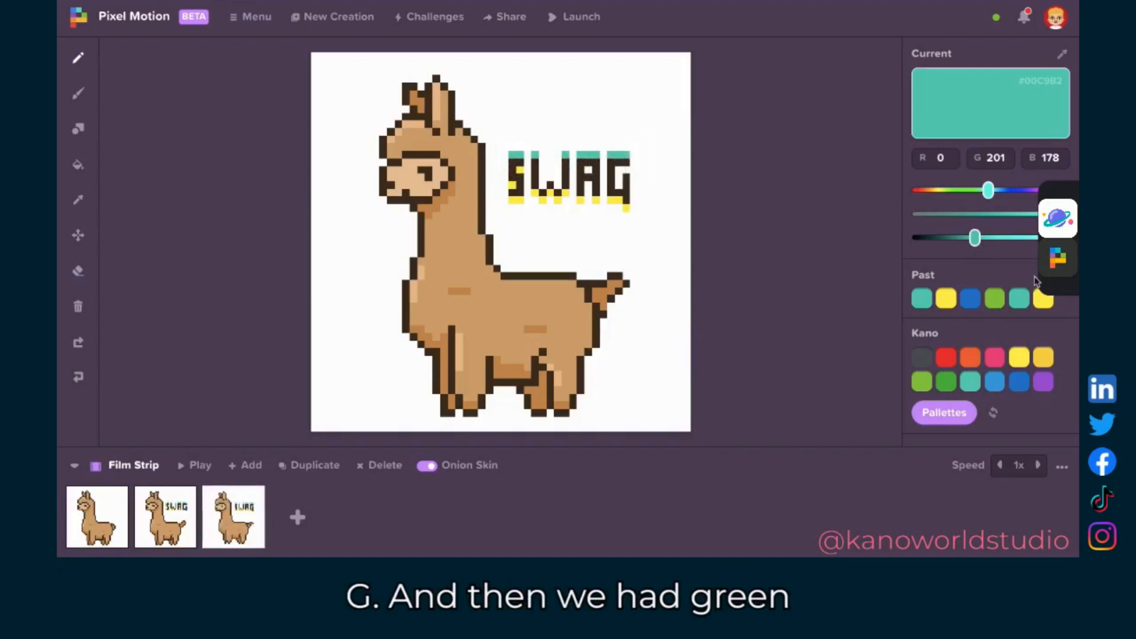
- Add green #88C440 pixels left of the S and blue #0F7BCC pixels right of the G in the third frame
{"action": "left_click", "coordinate": [995, 299]}
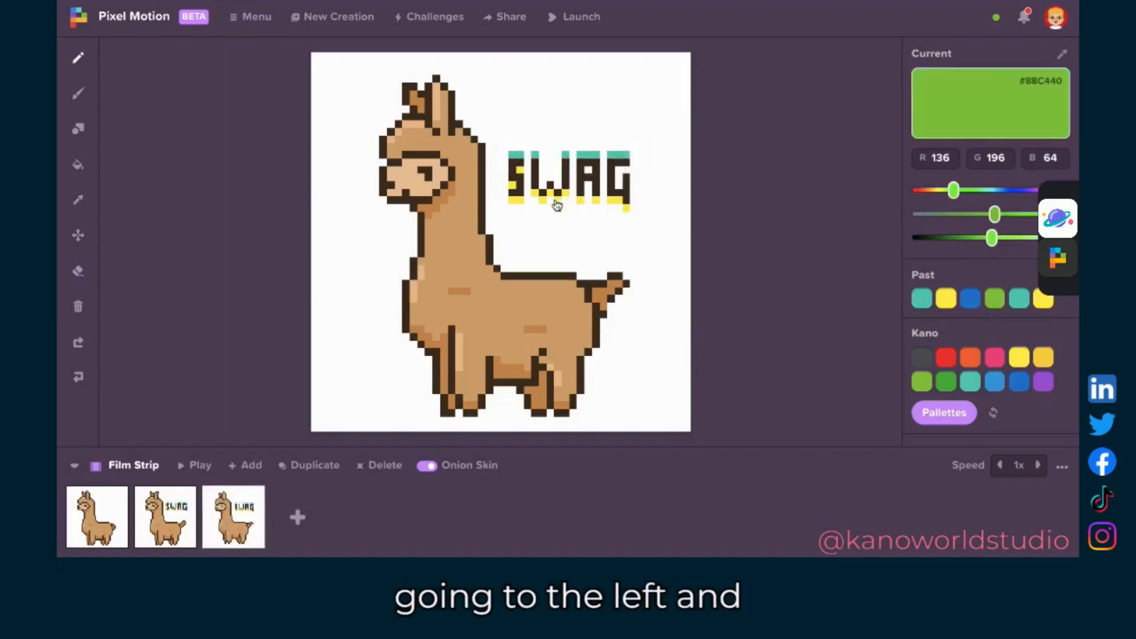
{"action": "left_click", "coordinate": [505, 163]}
{"action": "left_click", "coordinate": [505, 173]}
{"action": "left_click", "coordinate": [505, 192]}
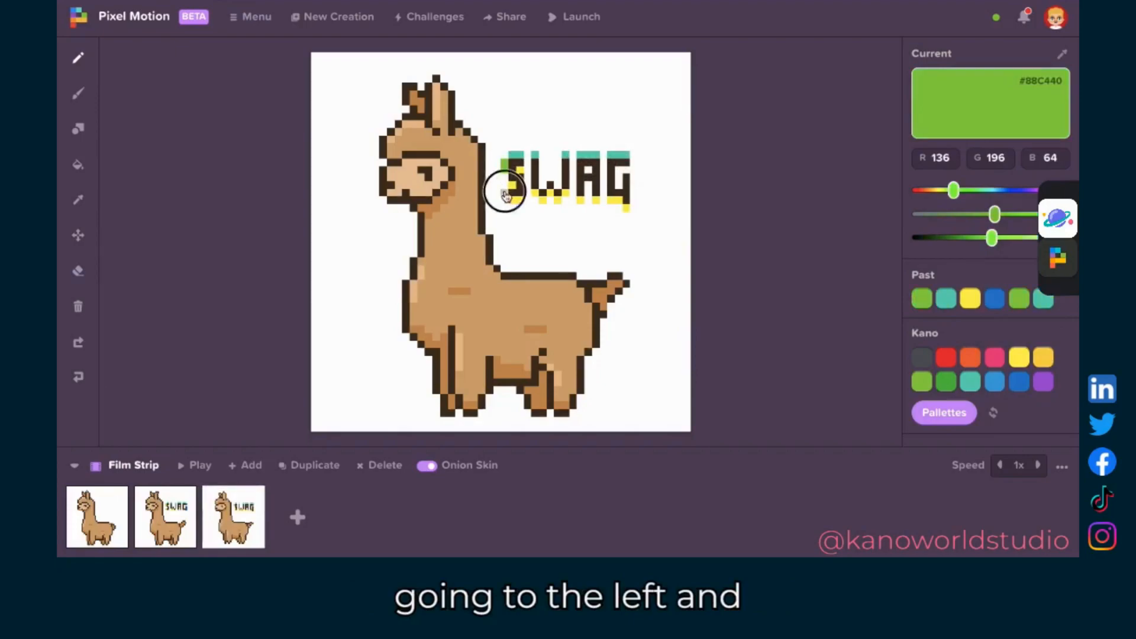
{"action": "left_click", "coordinate": [997, 299]}
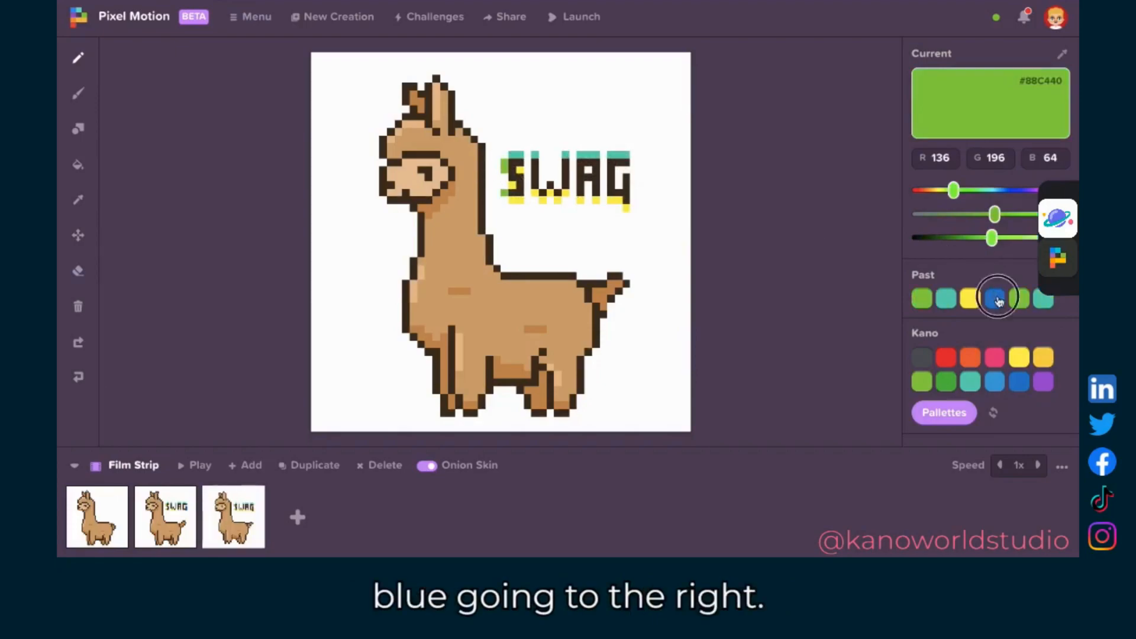
{"action": "left_click", "coordinate": [633, 165]}
{"action": "left_click", "coordinate": [634, 177]}
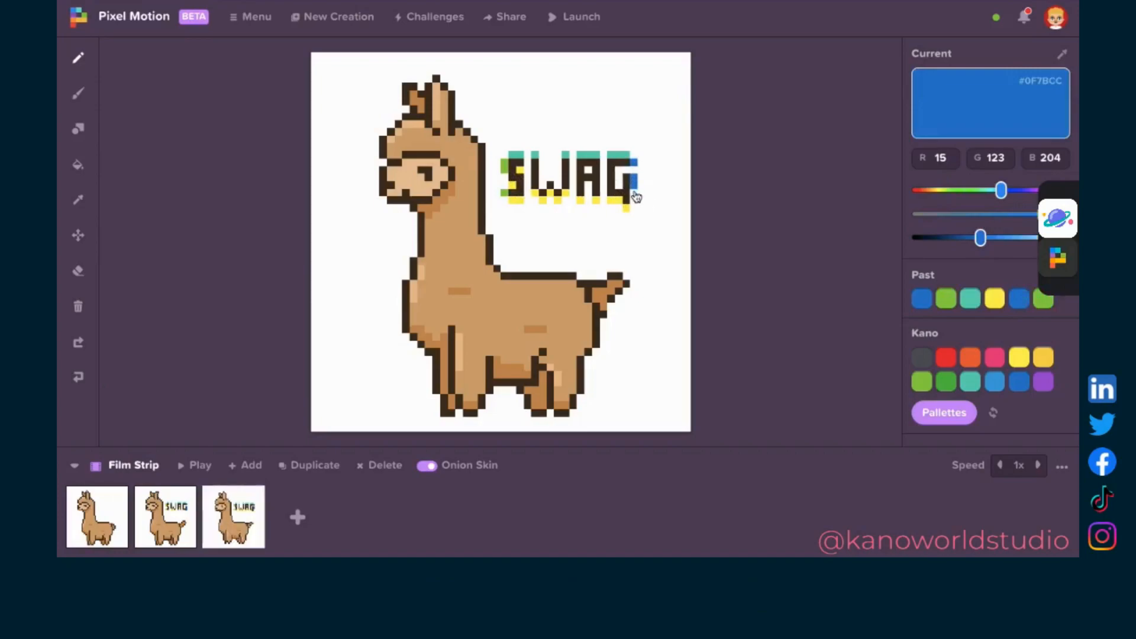
{"action": "left_click", "coordinate": [635, 197]}
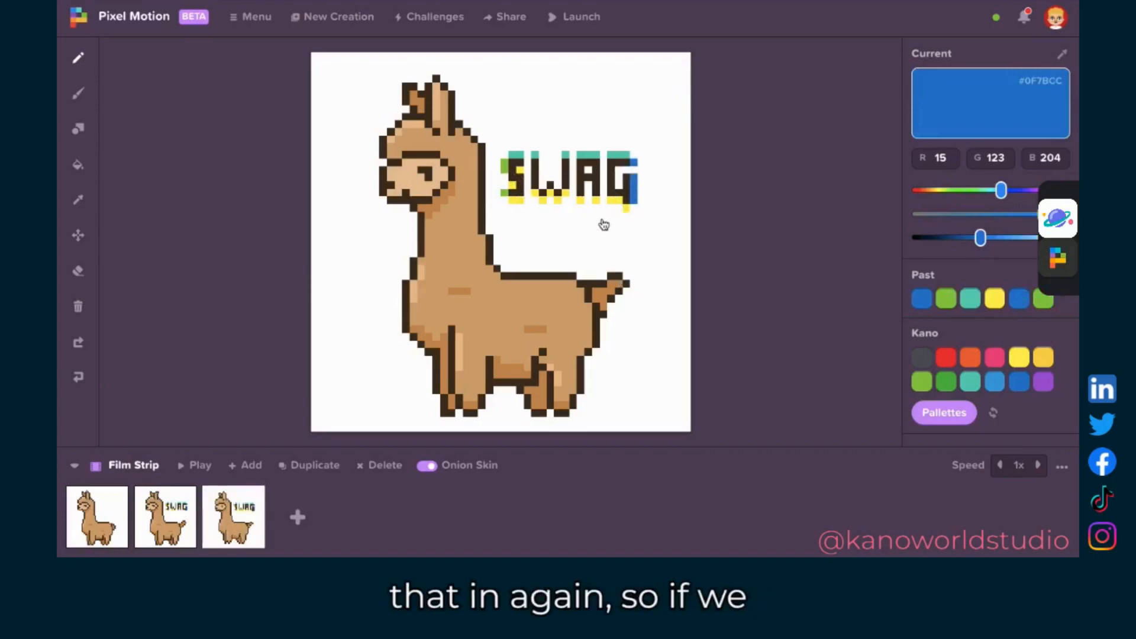
- Preview the animation and add the missed teal #00C9B2 pixels inside the W and G in the third frame
{"action": "left_click", "coordinate": [198, 466]}
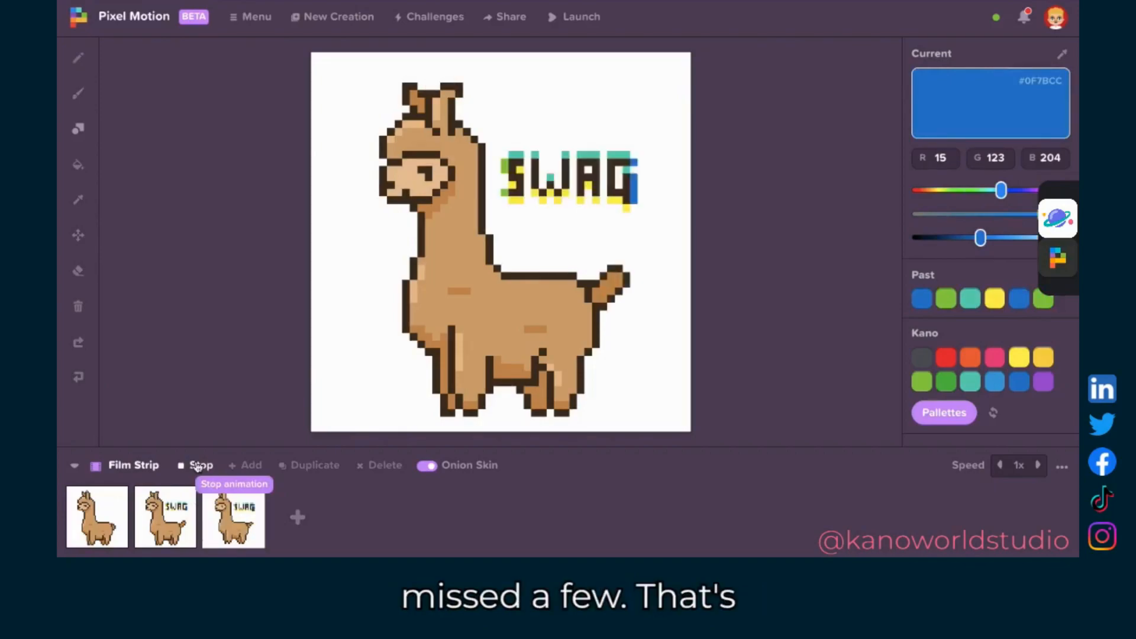
{"action": "left_click", "coordinate": [198, 466]}
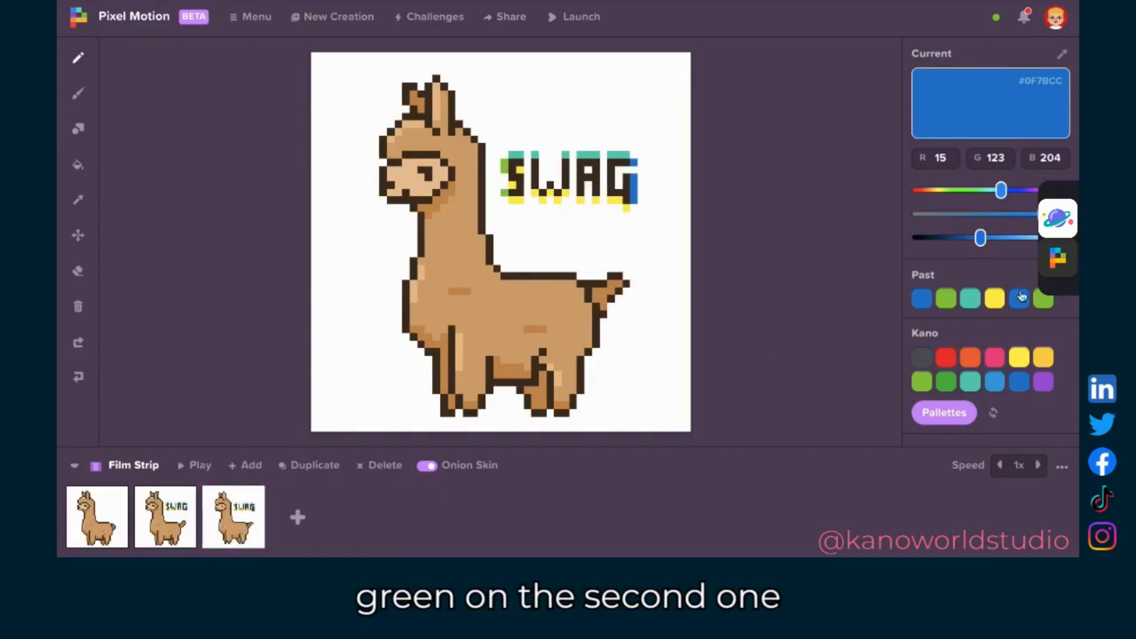
{"action": "left_click", "coordinate": [971, 300]}
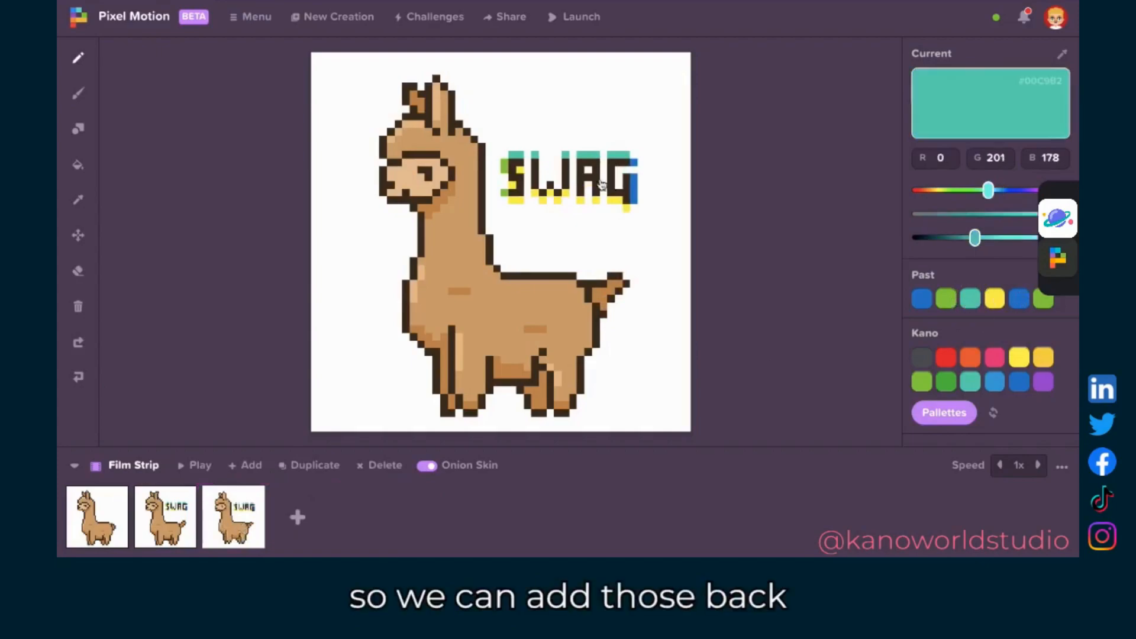
{"action": "left_click", "coordinate": [549, 178]}
{"action": "left_click", "coordinate": [626, 170]}
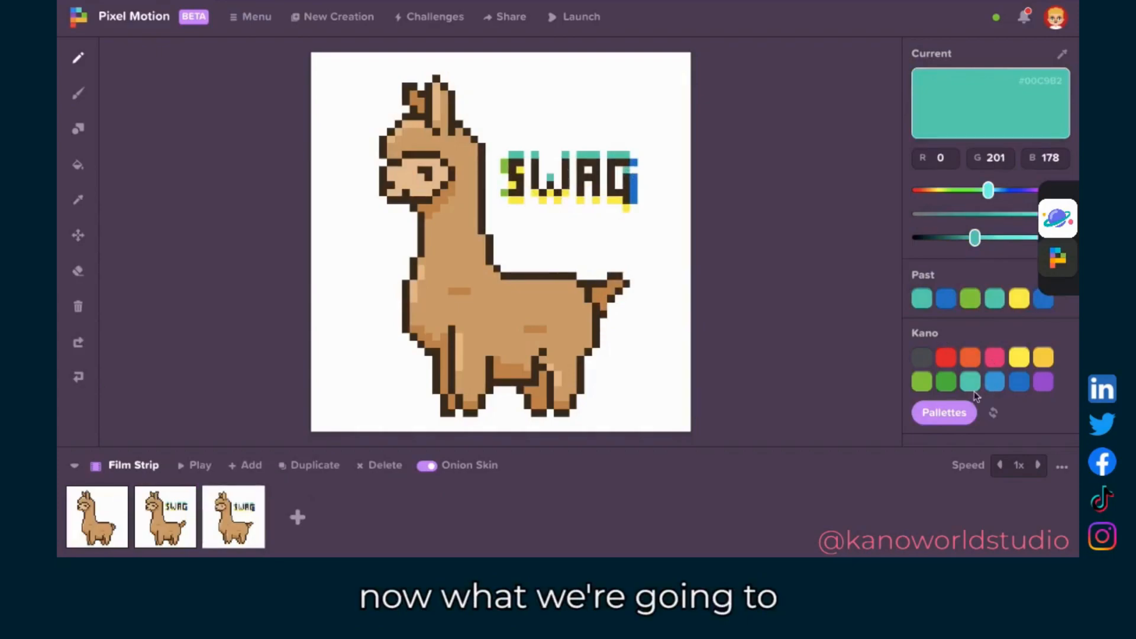
- Paint orange #FF6B00 pixels directly below the yellow undersides of the third frame's SWAG letters, including one under the A's crossbar
{"action": "left_click", "coordinate": [971, 357]}
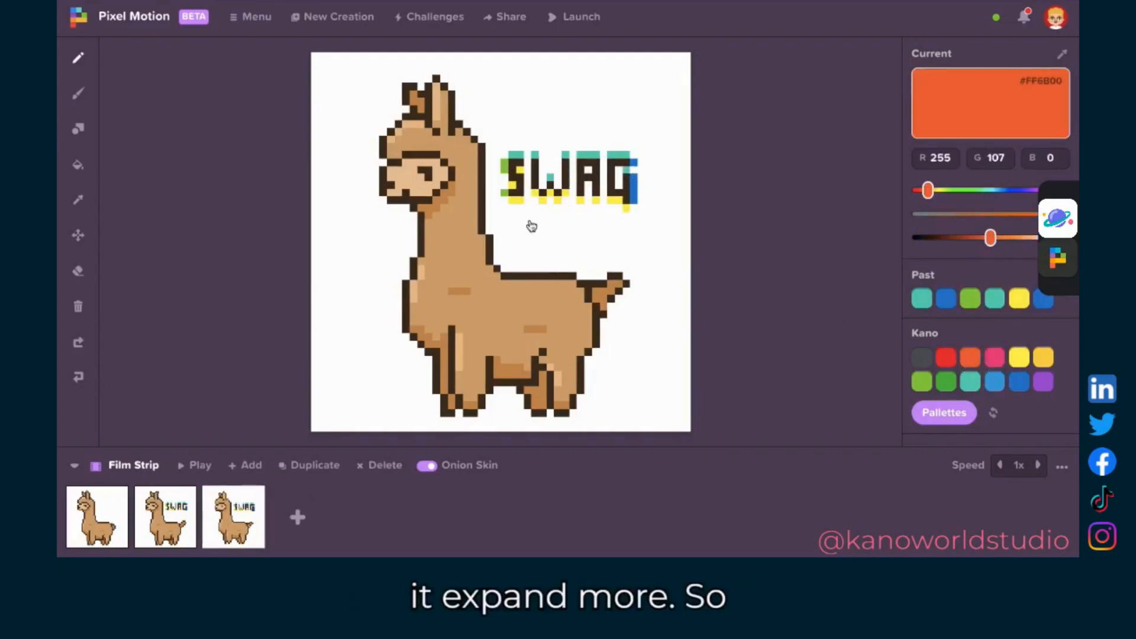
{"action": "left_click_drag", "start_coordinate": [514, 212], "coordinate": [549, 212]}
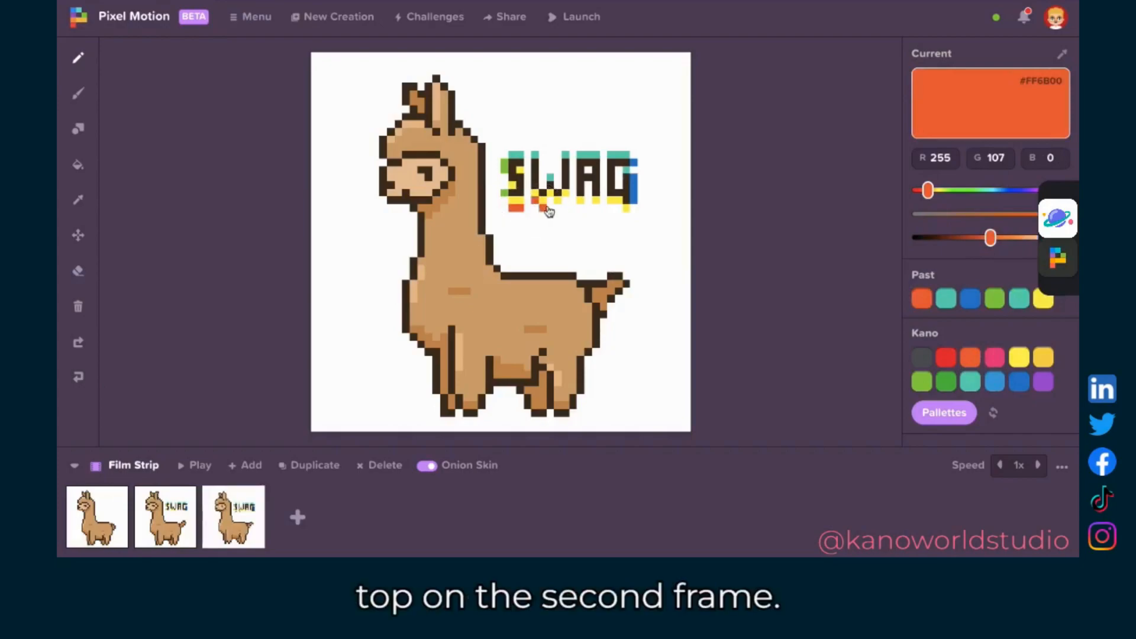
{"action": "left_click", "coordinate": [550, 201]}
{"action": "left_click", "coordinate": [581, 208]}
{"action": "left_click", "coordinate": [597, 207]}
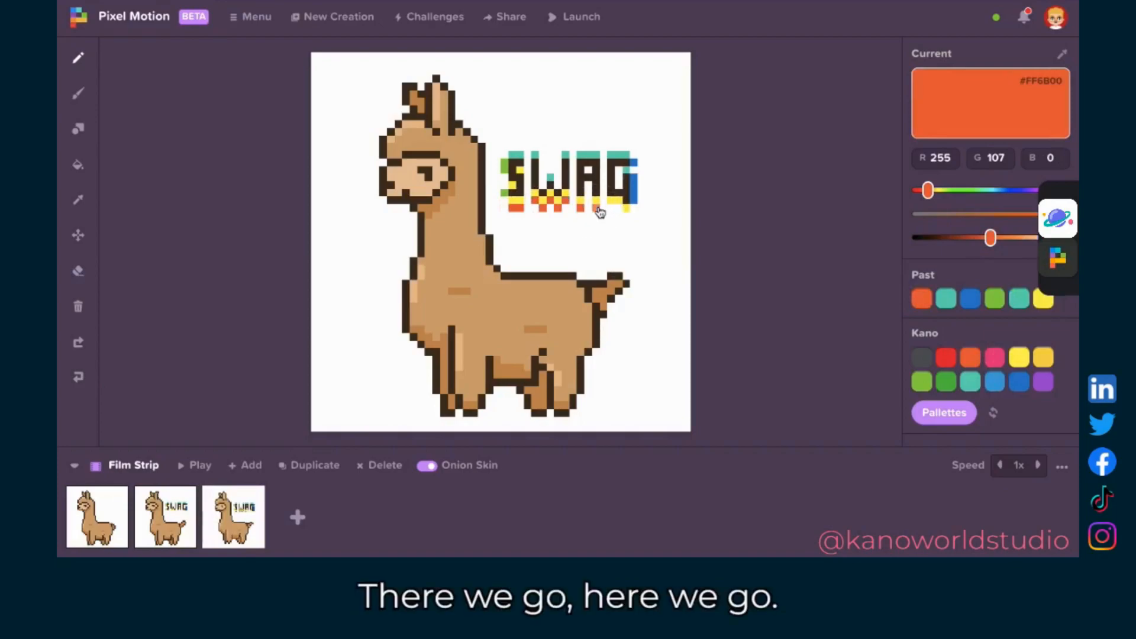
{"action": "left_click", "coordinate": [611, 208]}
{"action": "left_click", "coordinate": [619, 208]}
{"action": "left_click", "coordinate": [626, 216]}
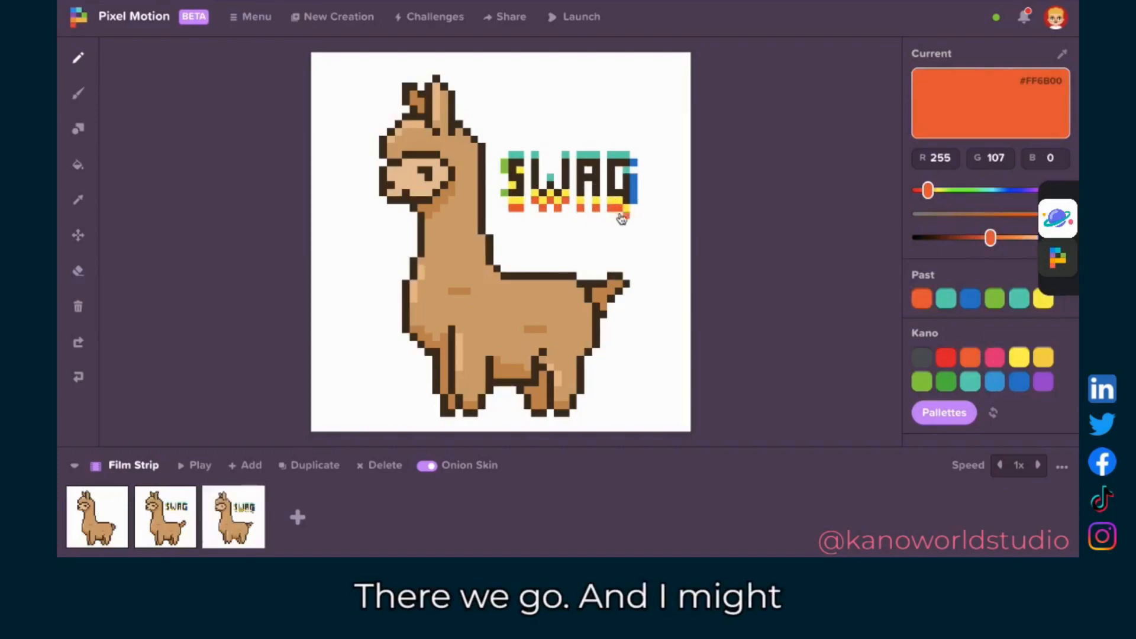
{"action": "left_click", "coordinate": [588, 187]}
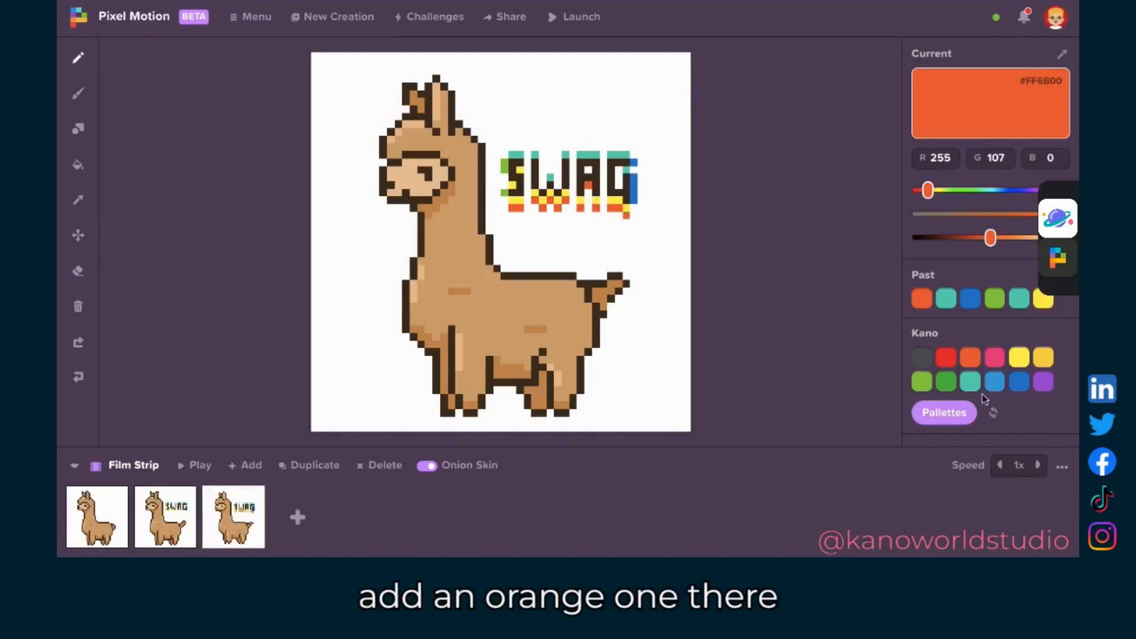
- Paint red #ED1C2C pixels directly below the orange pixels under the third frame's SWAG letters
{"action": "left_click", "coordinate": [947, 359]}
{"action": "left_click", "coordinate": [512, 214]}
{"action": "left_click", "coordinate": [520, 214]}
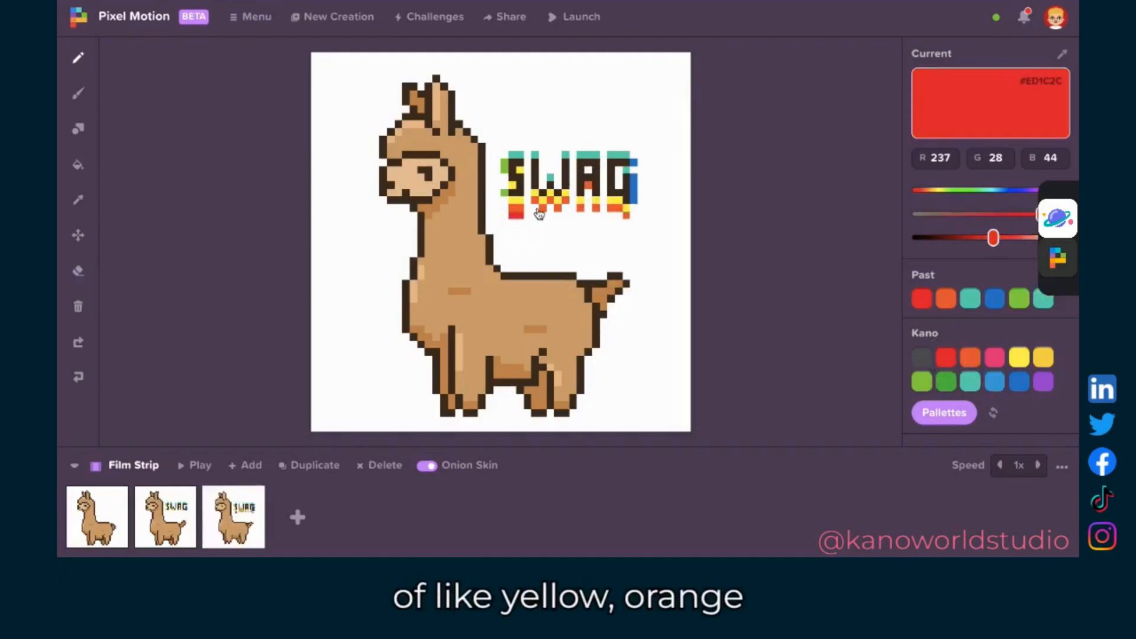
{"action": "left_click", "coordinate": [550, 208]}
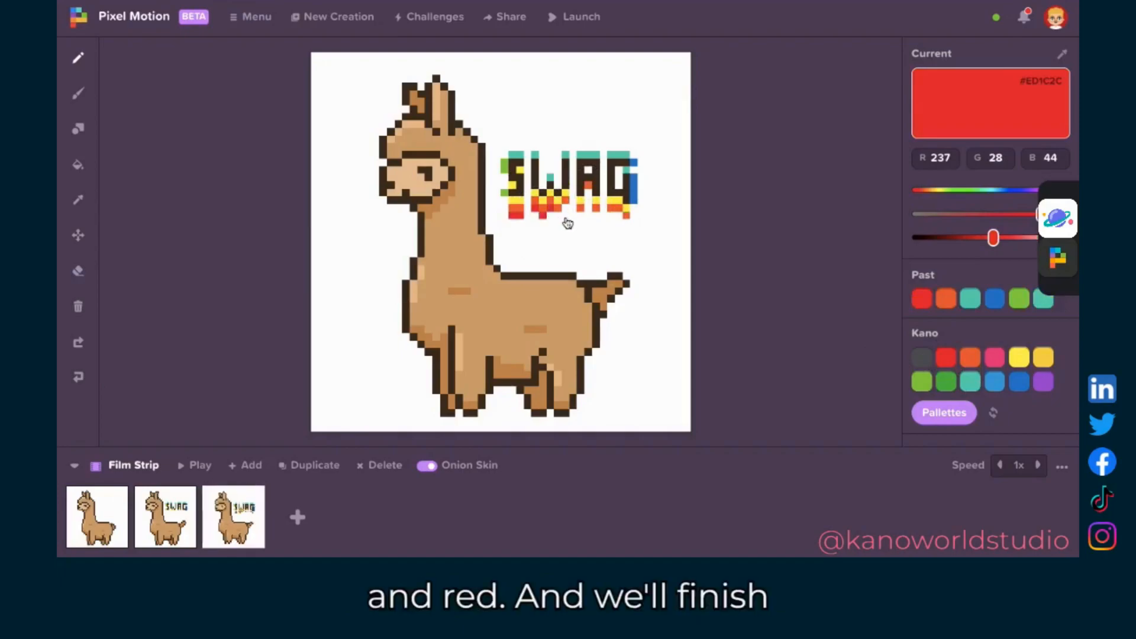
{"action": "left_click", "coordinate": [558, 216]}
{"action": "left_click", "coordinate": [582, 216]}
{"action": "left_click", "coordinate": [596, 216]}
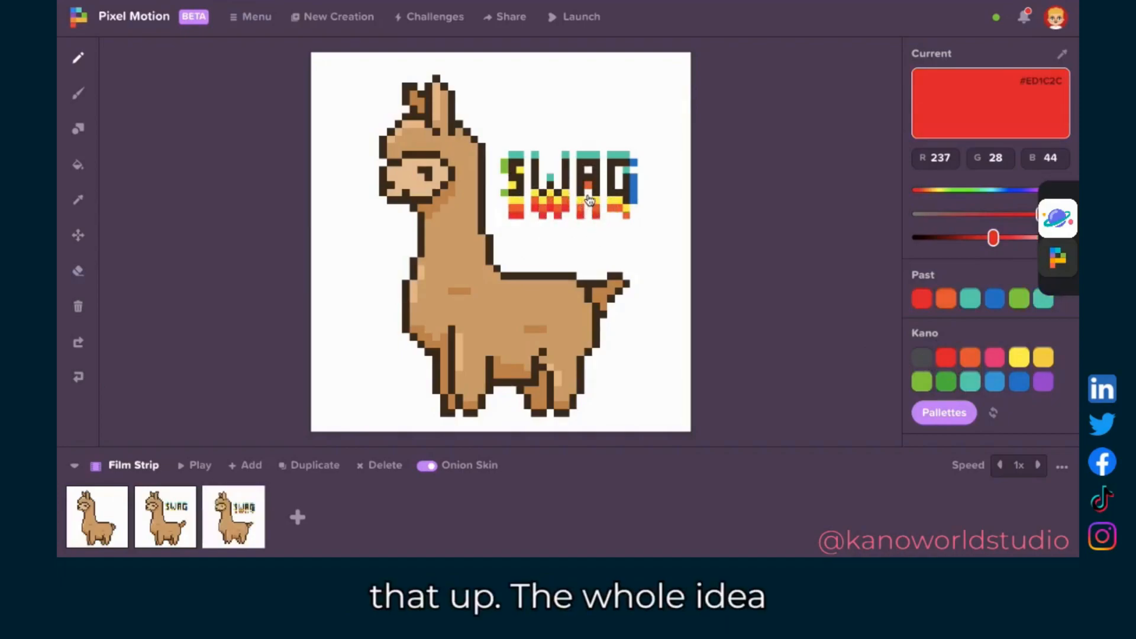
{"action": "left_click", "coordinate": [610, 218]}
{"action": "left_click", "coordinate": [619, 218]}
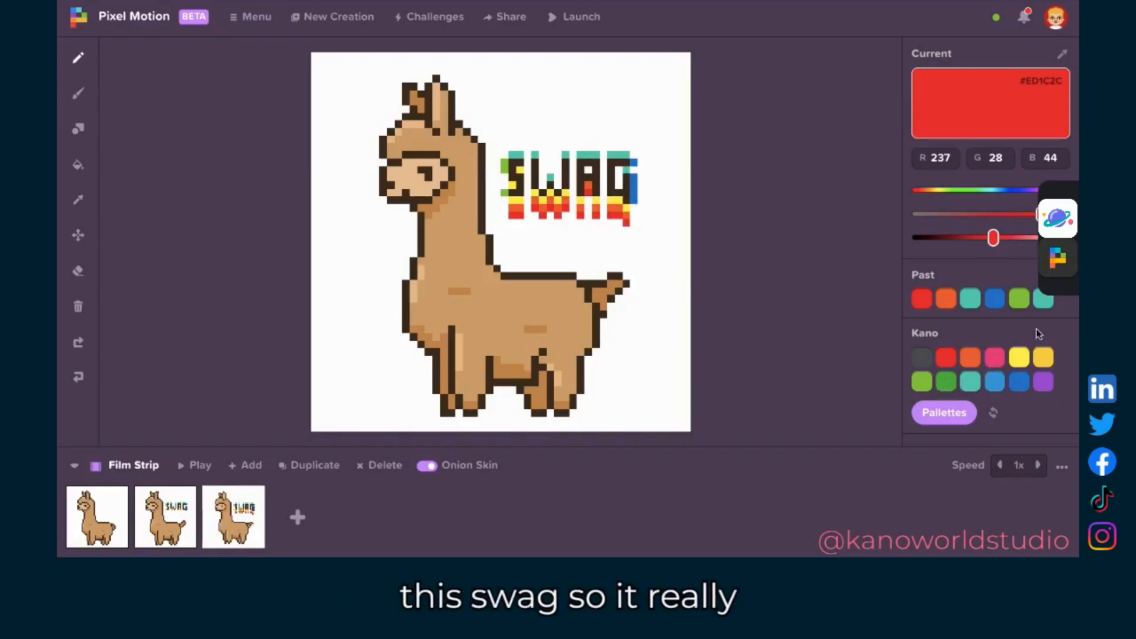
- Extend the third frame's lettering sideways with darker green #00AF41 pixels left of the S and purple #A359D6 pixels right of the G
{"action": "left_click", "coordinate": [948, 385]}
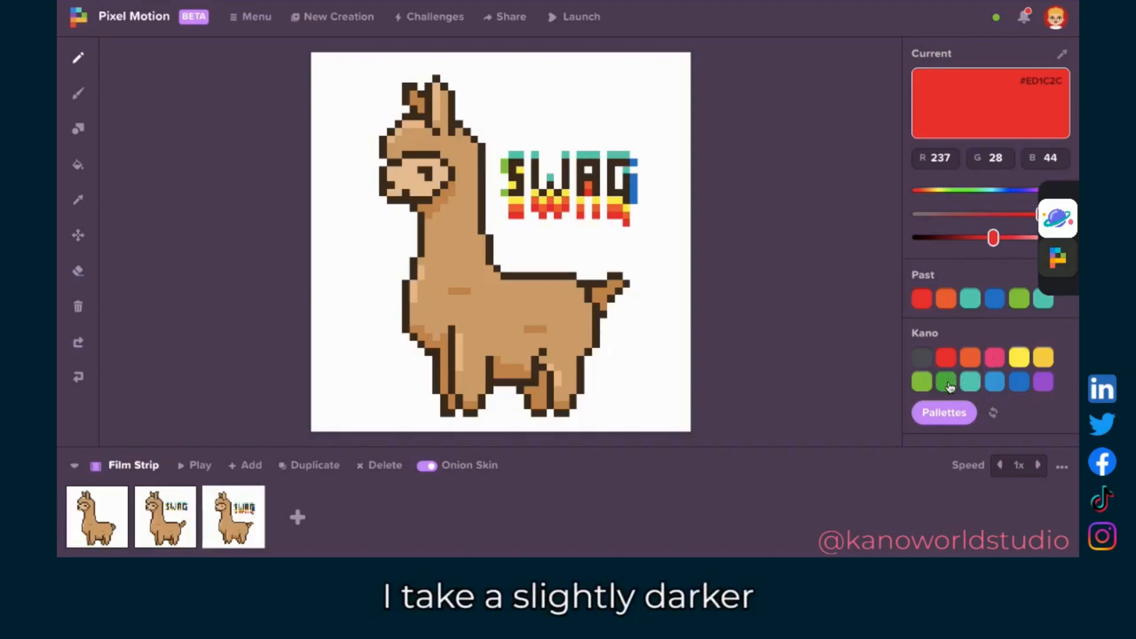
{"action": "left_click", "coordinate": [499, 166]}
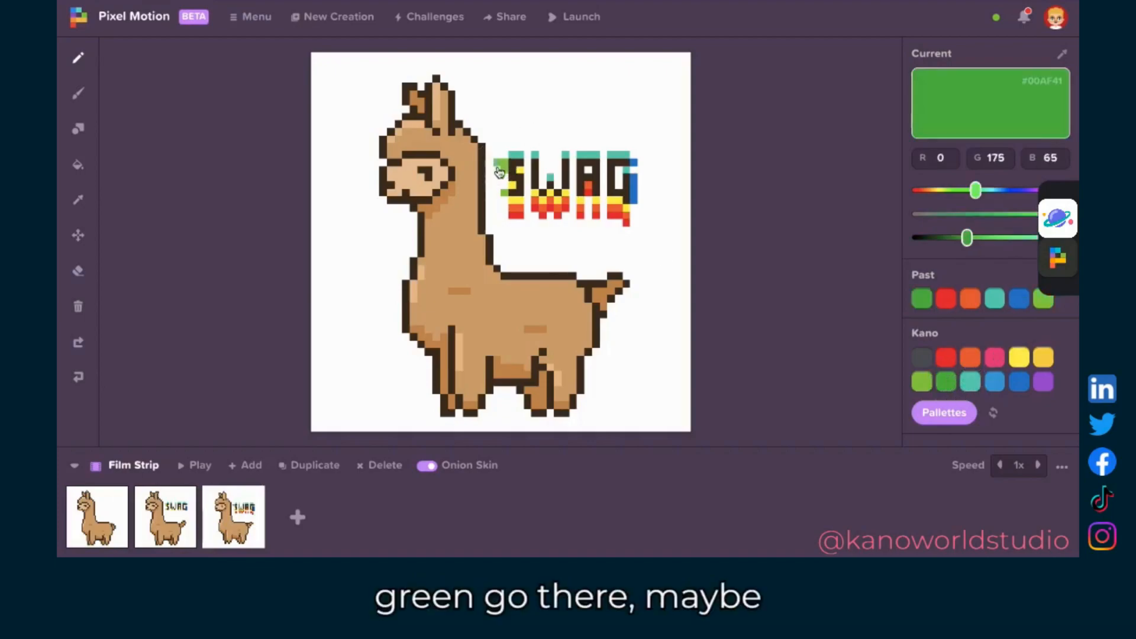
{"action": "left_click_drag", "start_coordinate": [499, 175], "coordinate": [500, 195]}
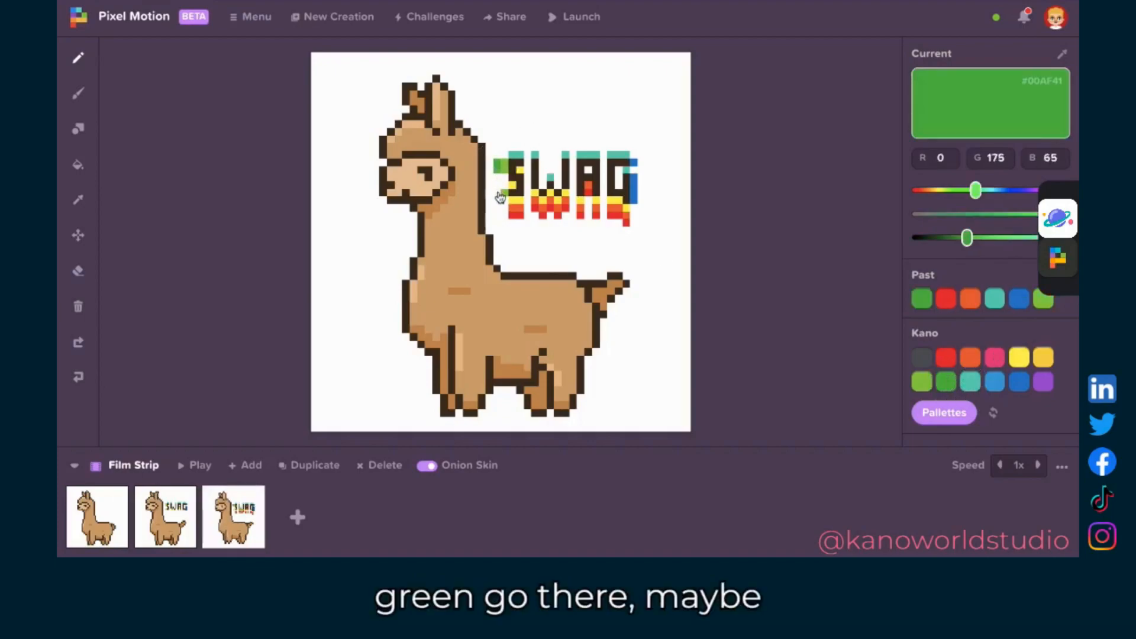
{"action": "left_click", "coordinate": [1043, 381]}
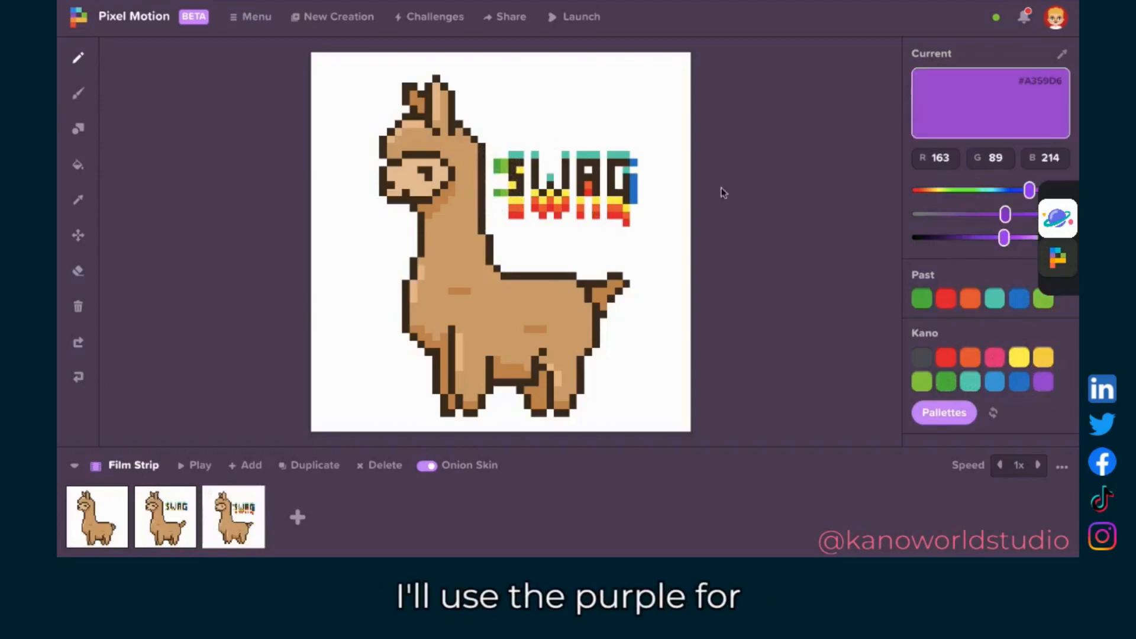
{"action": "left_click", "coordinate": [641, 162]}
{"action": "left_click_drag", "start_coordinate": [643, 178], "coordinate": [643, 205]}
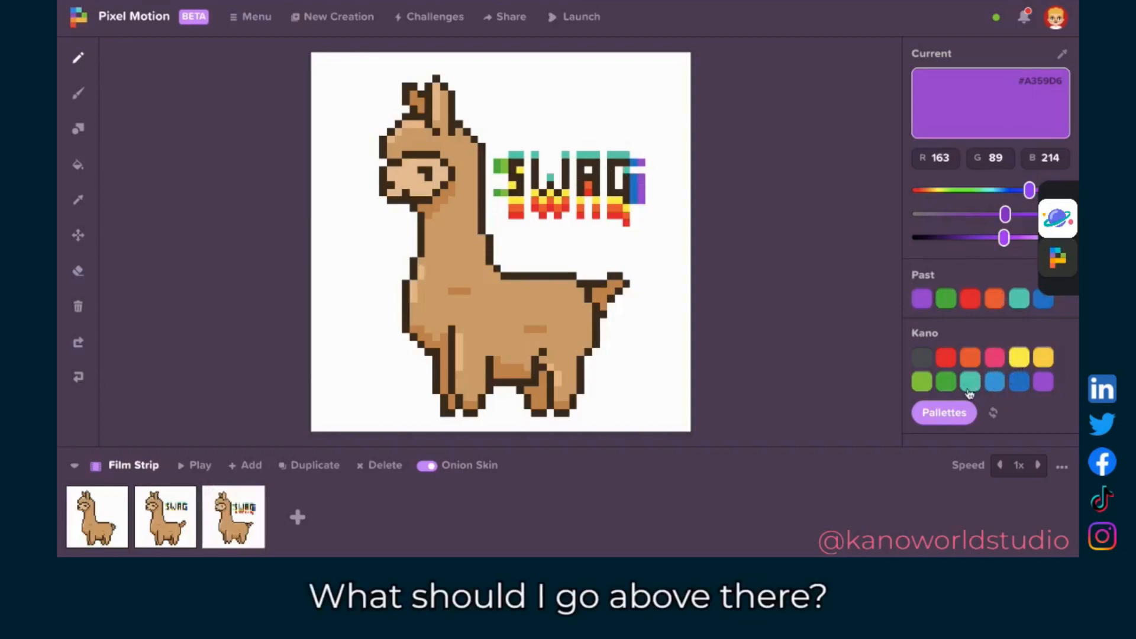
- Paint pink #F04C81 pixels directly above the teal edges of the third frame's SWAG letters
{"action": "left_click", "coordinate": [994, 357]}
{"action": "left_click", "coordinate": [512, 147]}
{"action": "left_click", "coordinate": [520, 147]}
{"action": "left_click", "coordinate": [534, 147]}
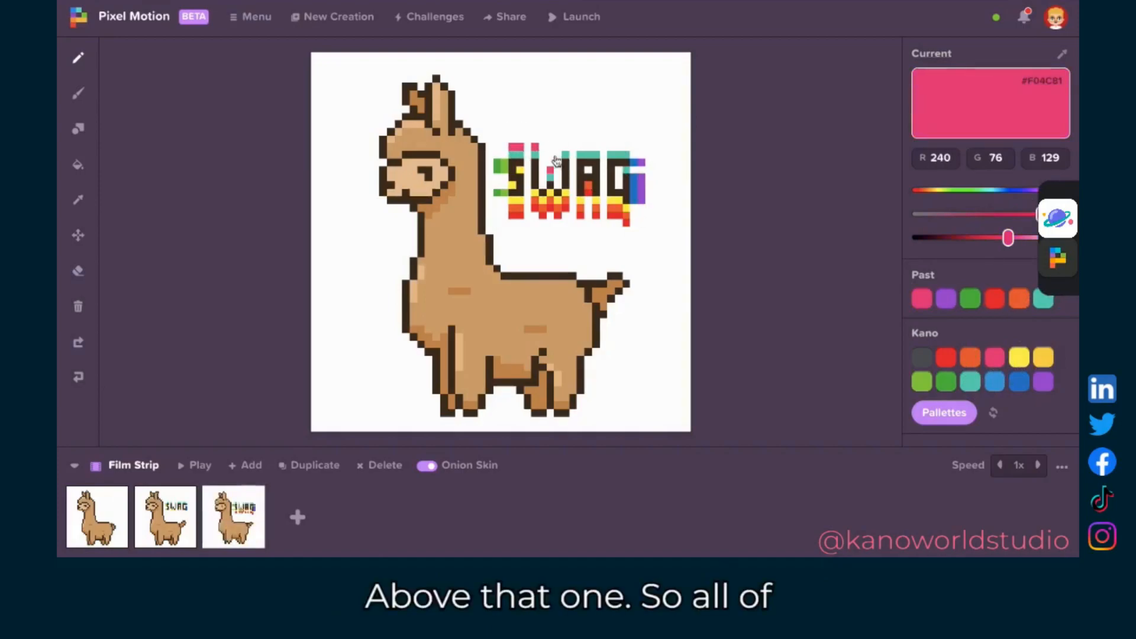
{"action": "left_click", "coordinate": [565, 147]}
{"action": "left_click_drag", "start_coordinate": [580, 147], "coordinate": [598, 147]}
{"action": "left_click", "coordinate": [618, 147]}
{"action": "left_click", "coordinate": [626, 147]}
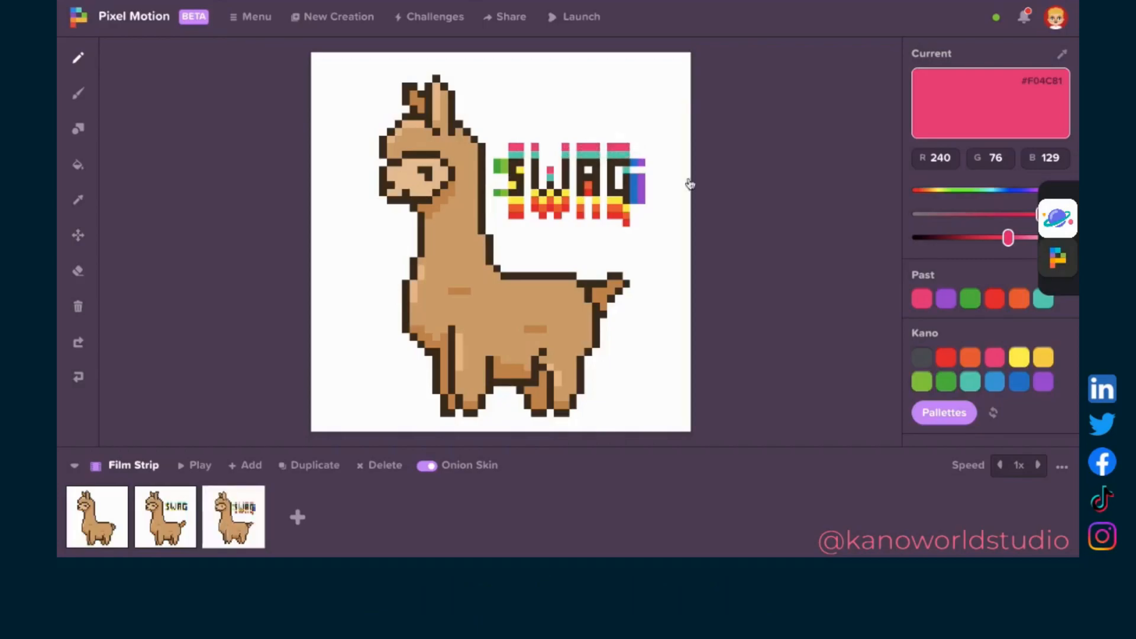
- Switch to the Magic Unicorn palette, paint pale pink #F7CDF0 pixels above the pink row in the third frame, and preview the animation
{"action": "left_click", "coordinate": [944, 412]}
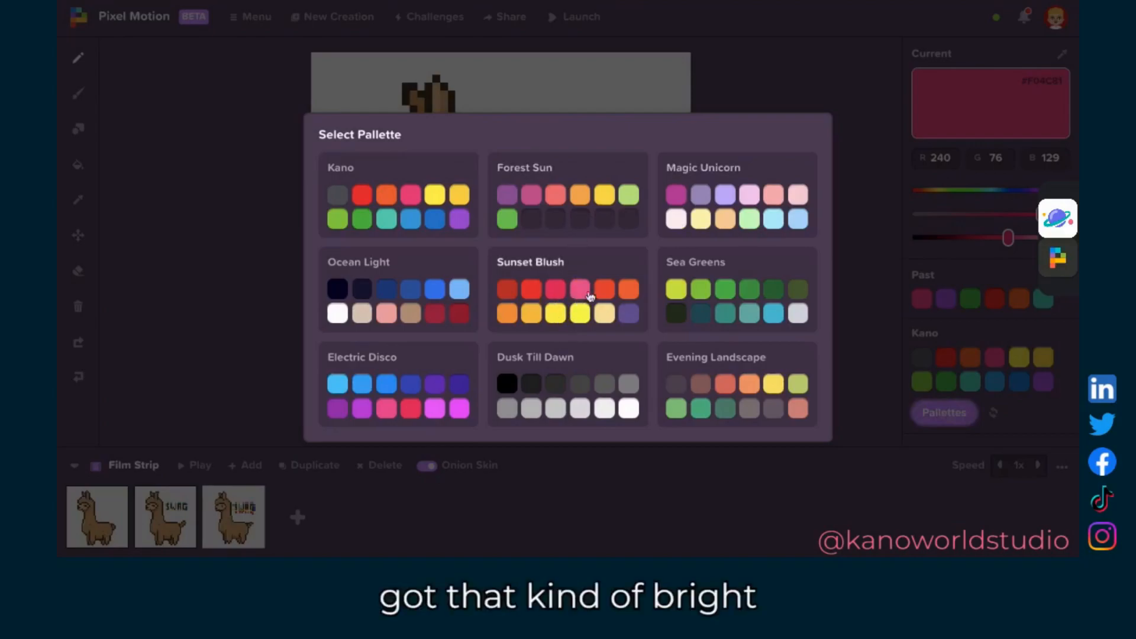
{"action": "left_click", "coordinate": [723, 219]}
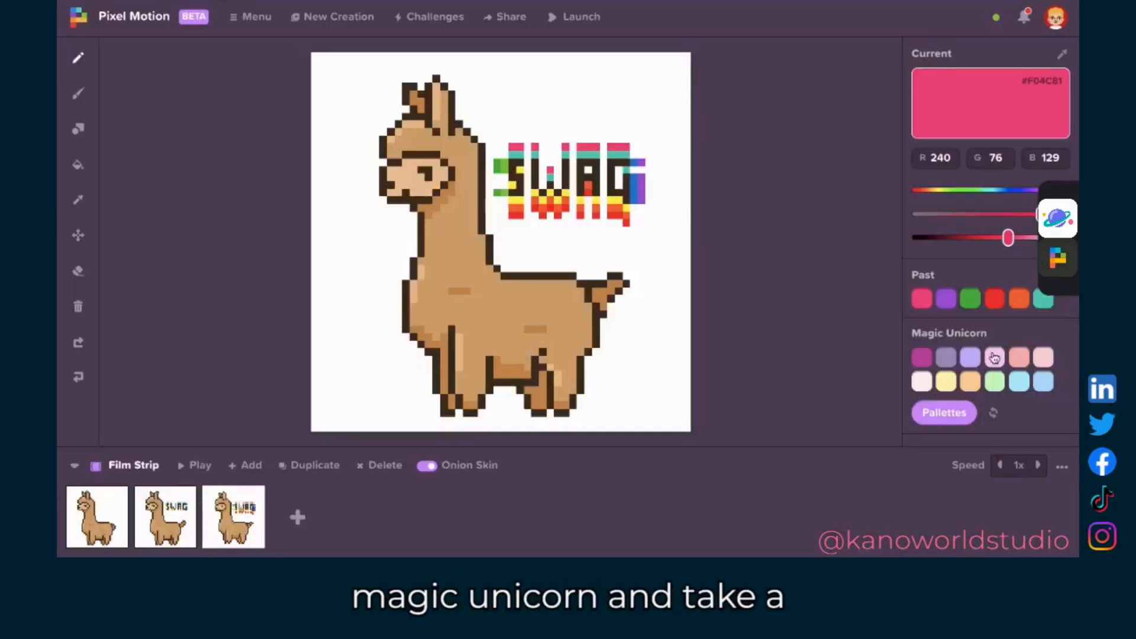
{"action": "left_click", "coordinate": [995, 358]}
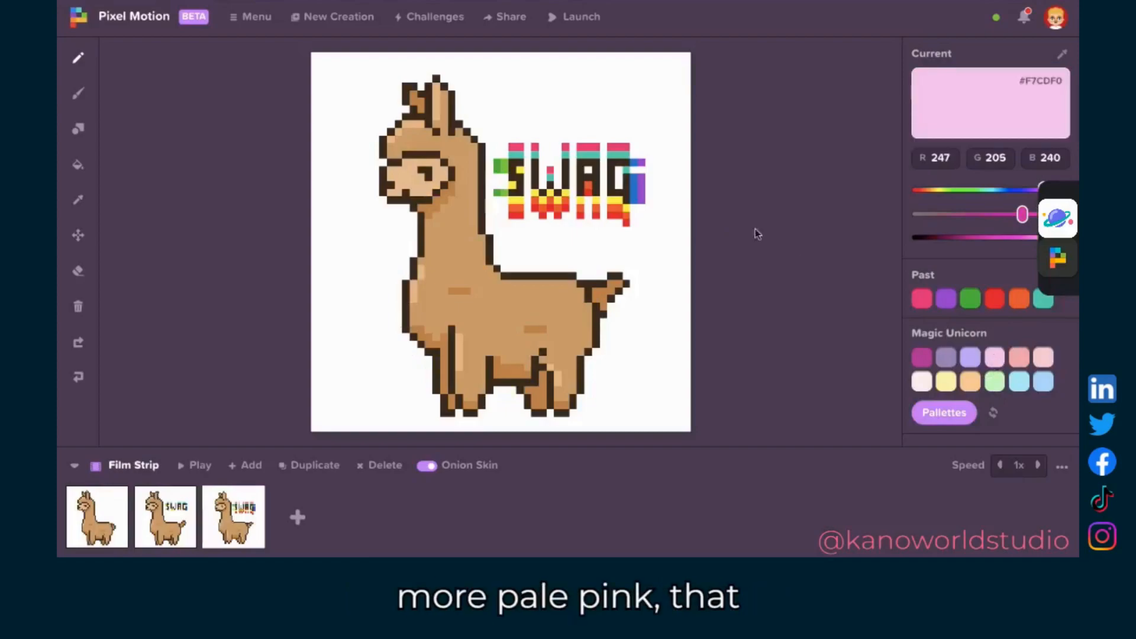
{"action": "left_click_drag", "start_coordinate": [522, 141], "coordinate": [511, 140]}
{"action": "left_click", "coordinate": [536, 139]}
{"action": "left_click", "coordinate": [566, 140]}
{"action": "left_click_drag", "start_coordinate": [581, 139], "coordinate": [596, 140]}
{"action": "left_click_drag", "start_coordinate": [611, 140], "coordinate": [626, 139]}
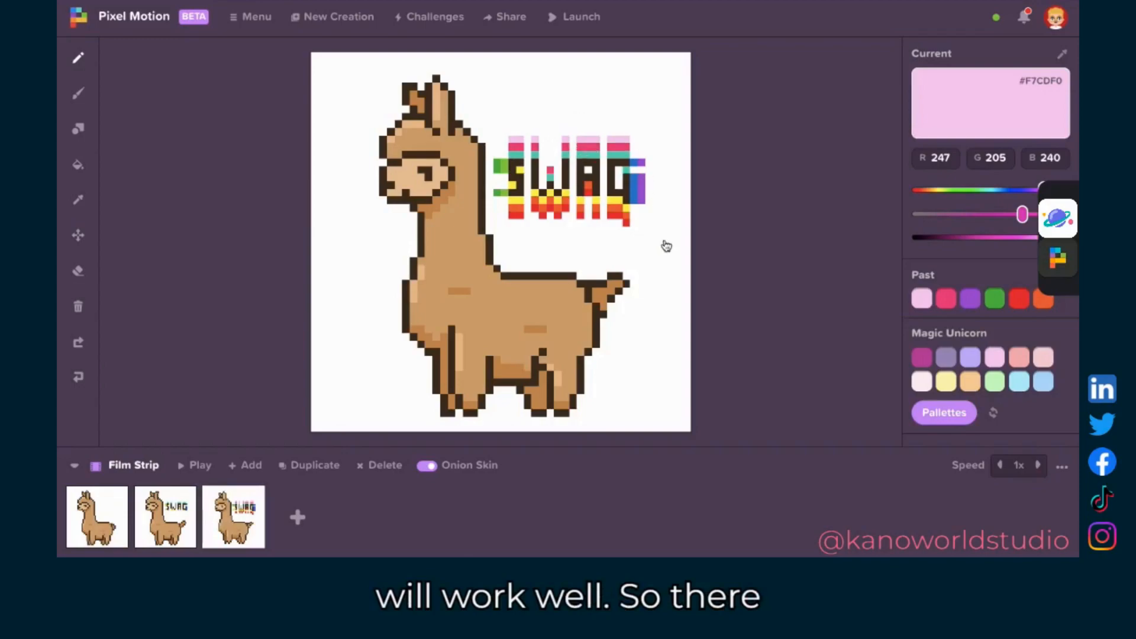
{"action": "left_click", "coordinate": [200, 465]}
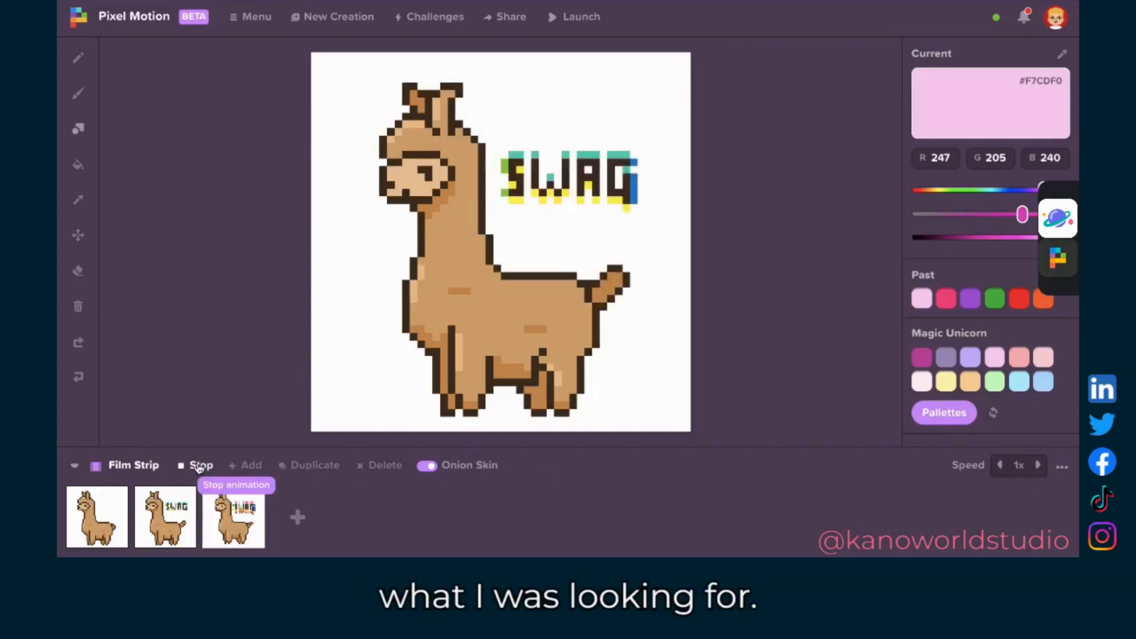
{"action": "left_click", "coordinate": [200, 466]}
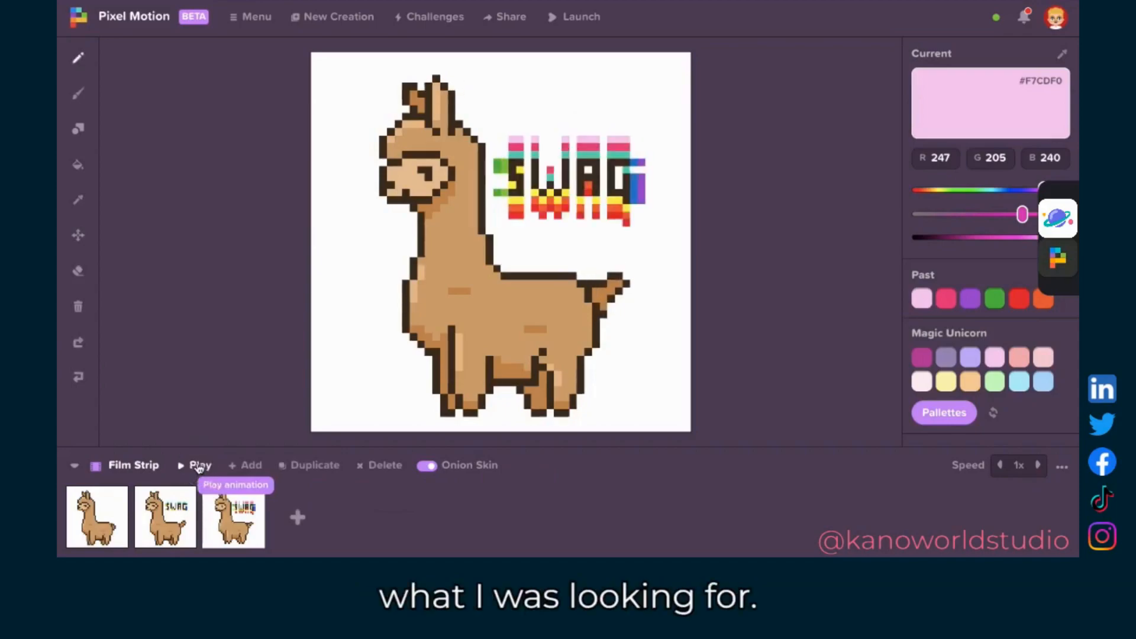
- In the first frame, paint the sunglasses' diagonal arm and bar across the llama's eyes in black #000000 from the Dusk Till Dawn palette
{"action": "left_click", "coordinate": [98, 528]}
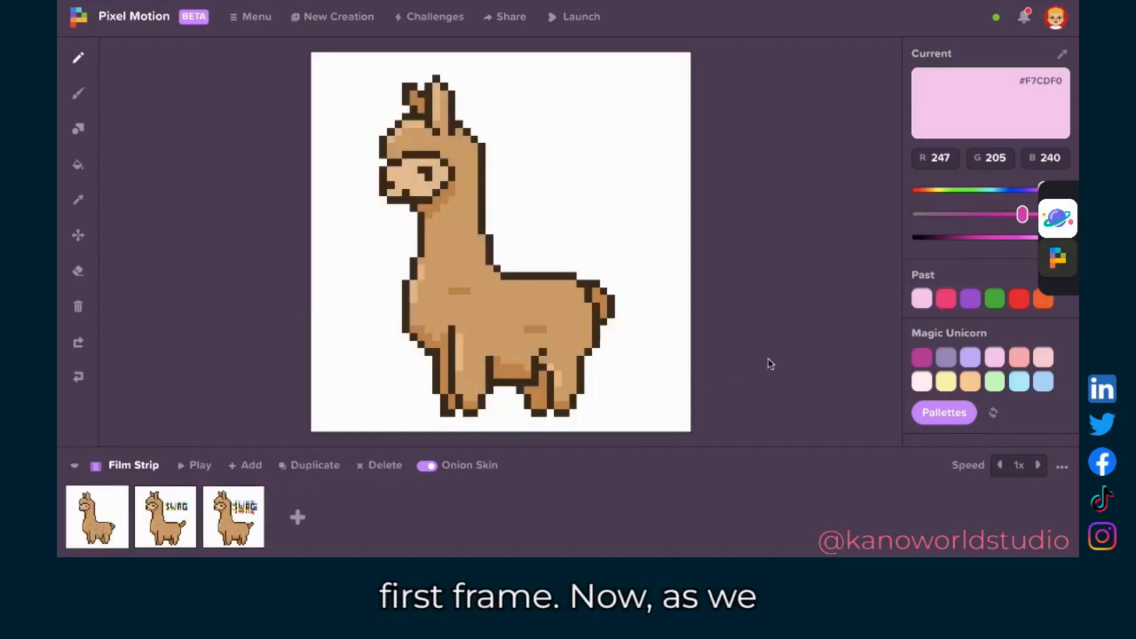
{"action": "left_click", "coordinate": [950, 411]}
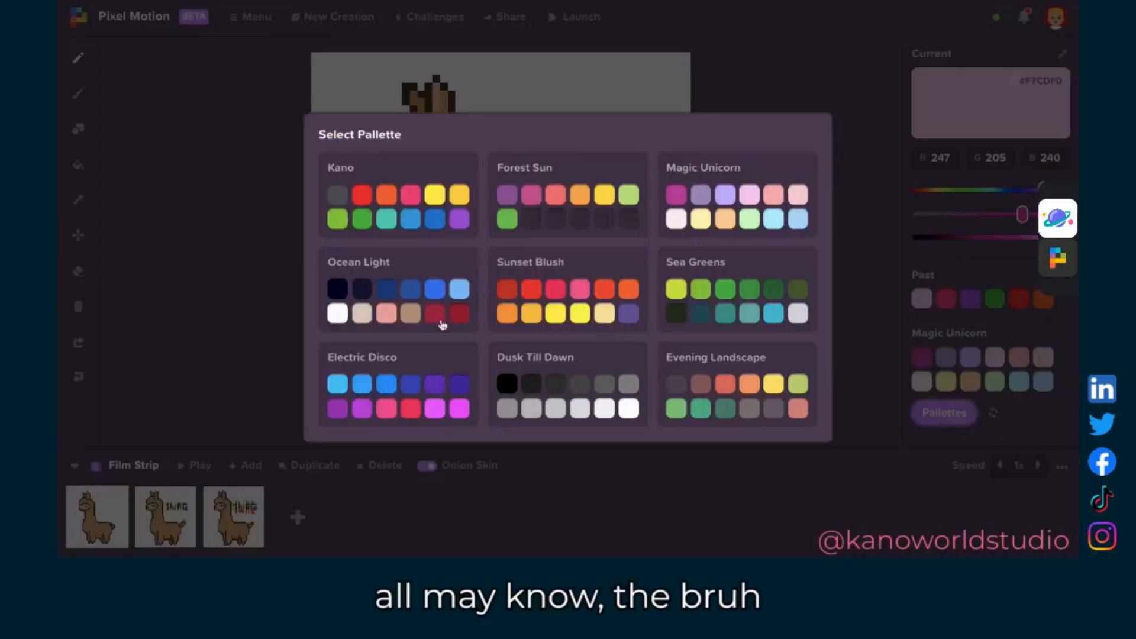
{"action": "left_click", "coordinate": [552, 392]}
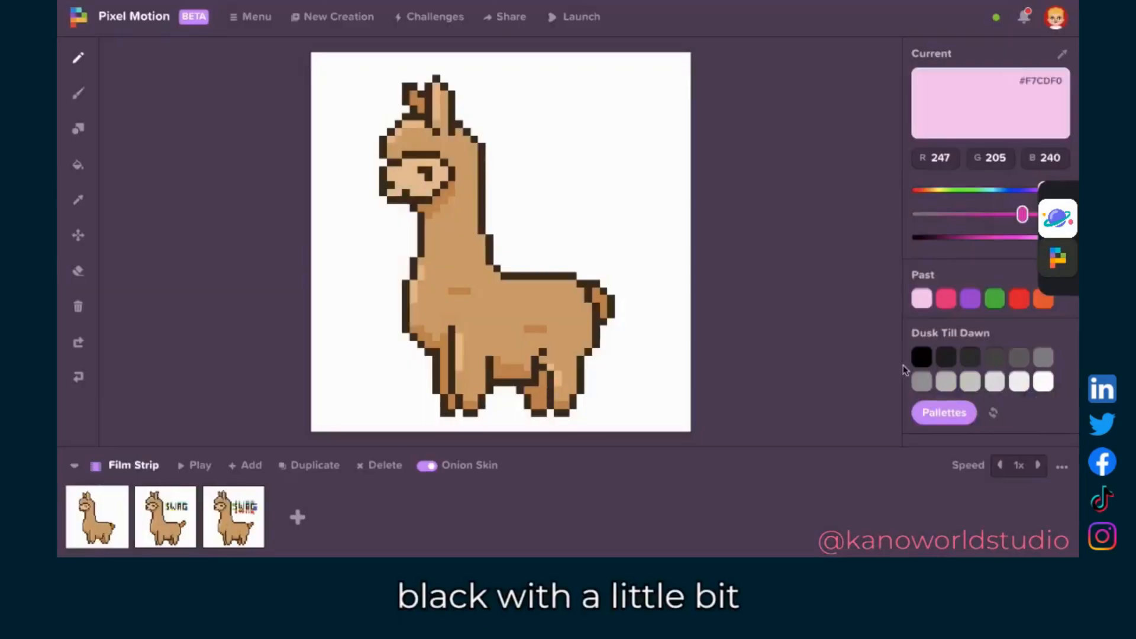
{"action": "left_click", "coordinate": [922, 358]}
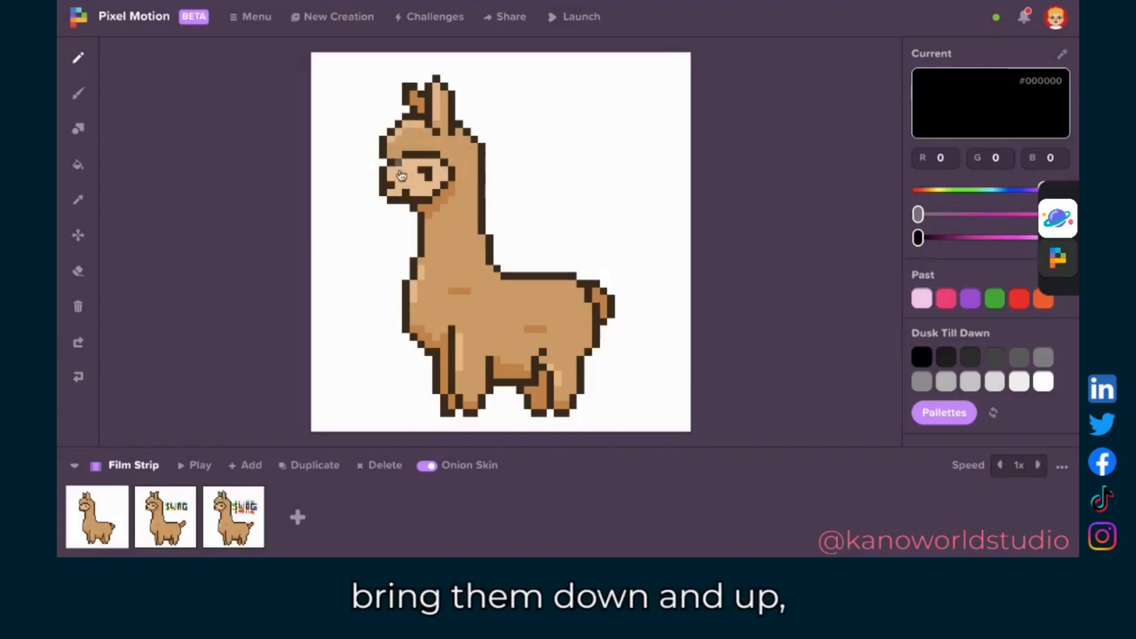
{"action": "left_click", "coordinate": [475, 184]}
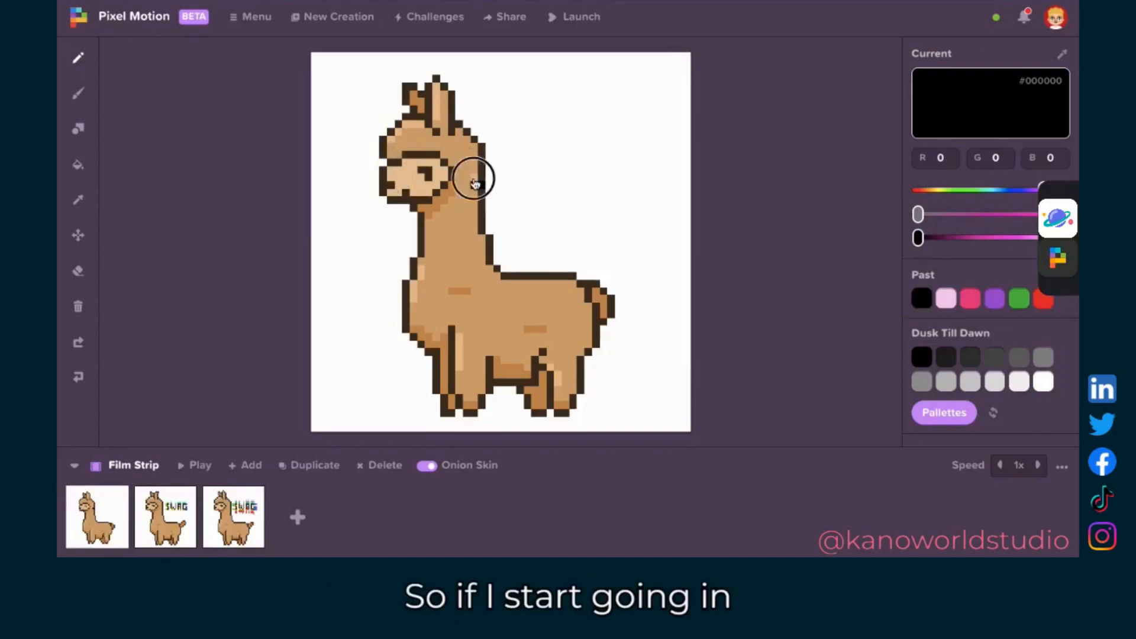
{"action": "left_click", "coordinate": [470, 173]}
{"action": "left_click", "coordinate": [463, 174]}
{"action": "left_click", "coordinate": [459, 169]}
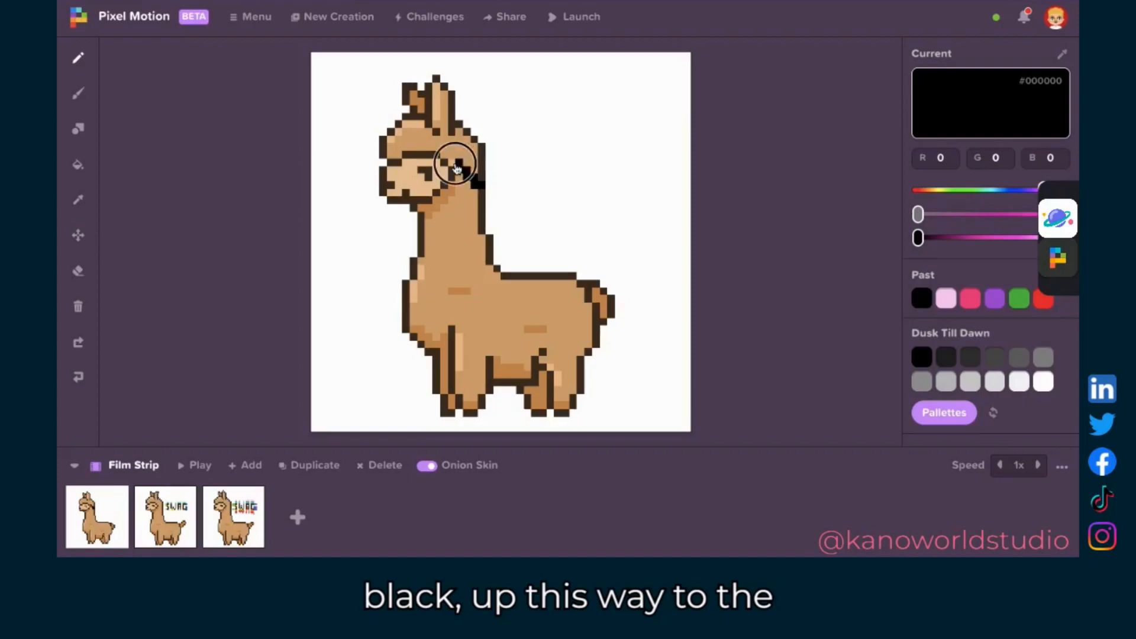
{"action": "left_click", "coordinate": [450, 158]}
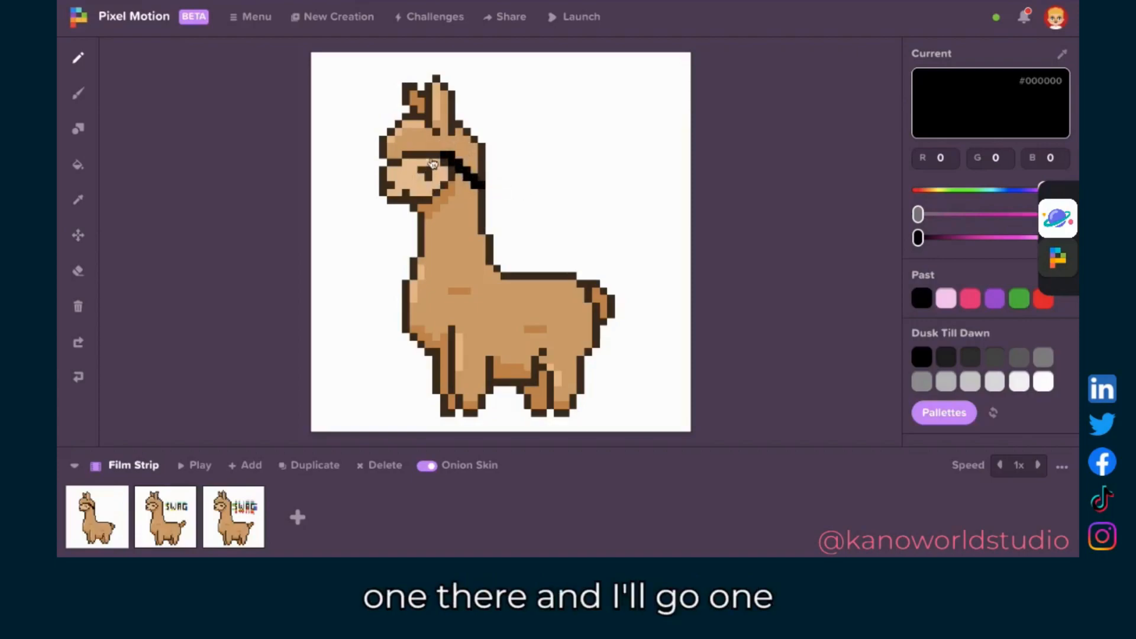
{"action": "left_click_drag", "start_coordinate": [441, 151], "coordinate": [373, 148]}
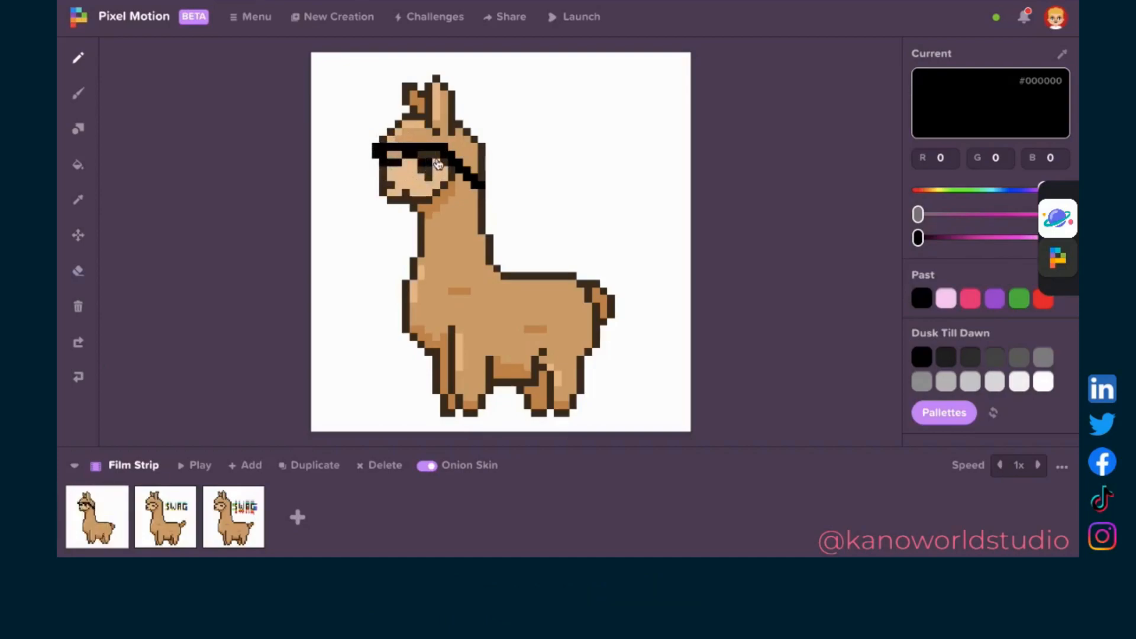
- Add dark grey #333333 lens pixels and white #FFFFFF highlights to the sunglasses in the first frame
{"action": "left_click", "coordinate": [996, 355]}
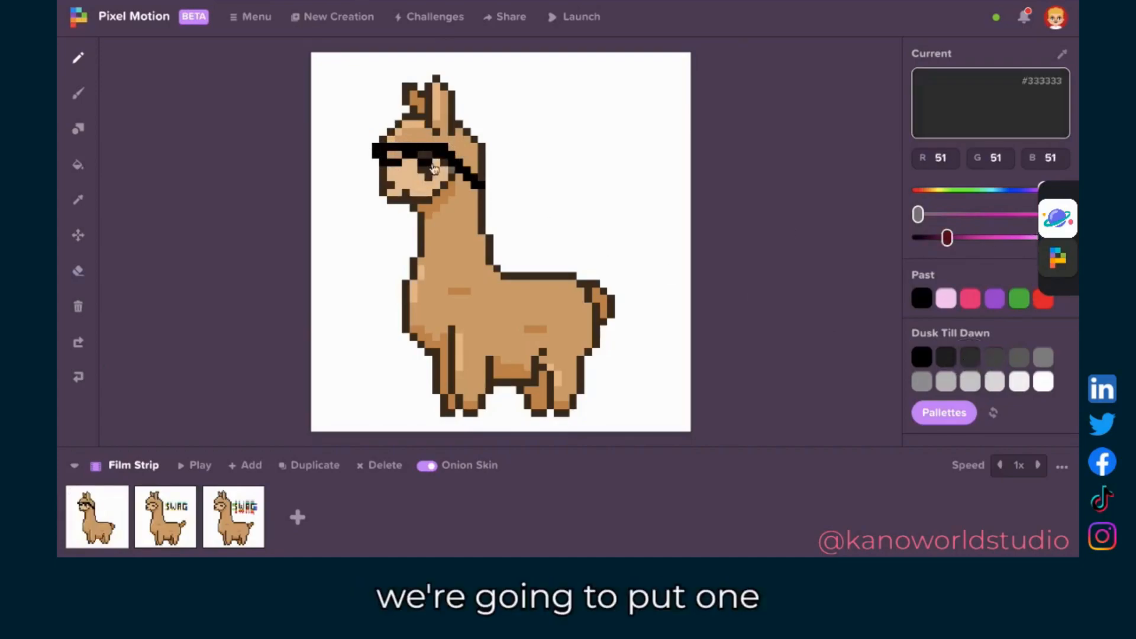
{"action": "left_click", "coordinate": [389, 160]}
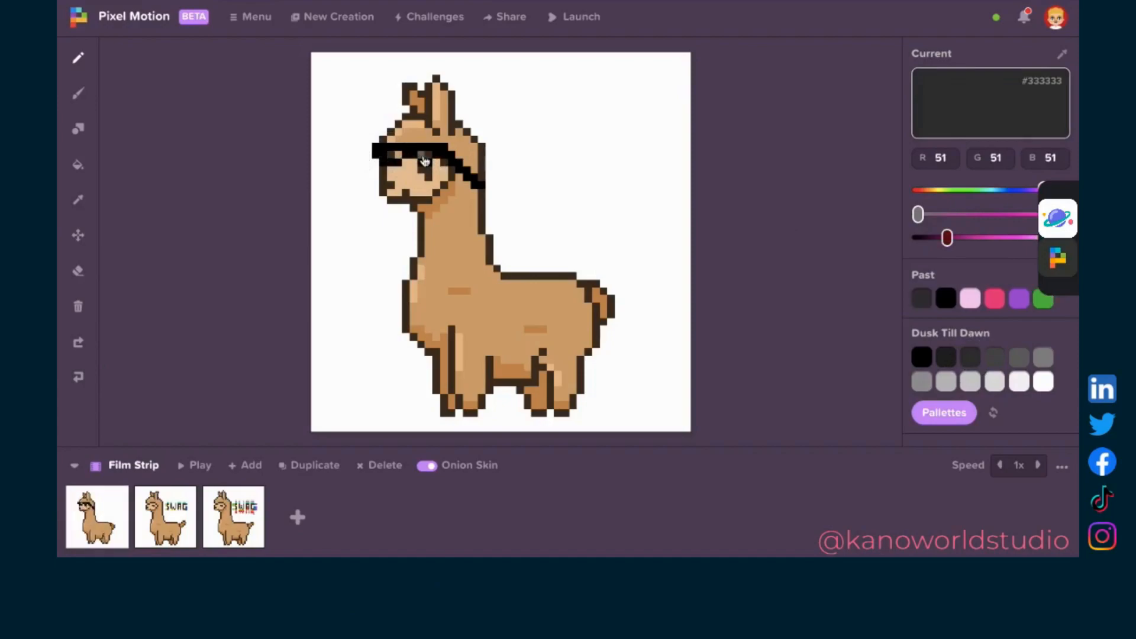
{"action": "left_click", "coordinate": [1042, 384]}
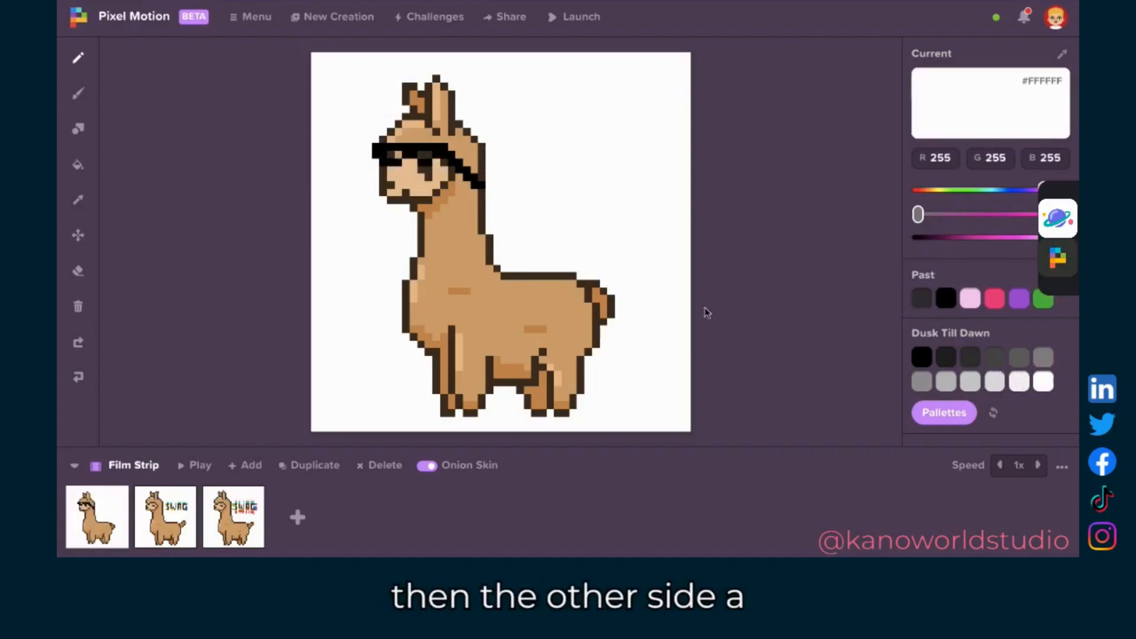
{"action": "left_click", "coordinate": [398, 155]}
{"action": "left_click", "coordinate": [429, 156]}
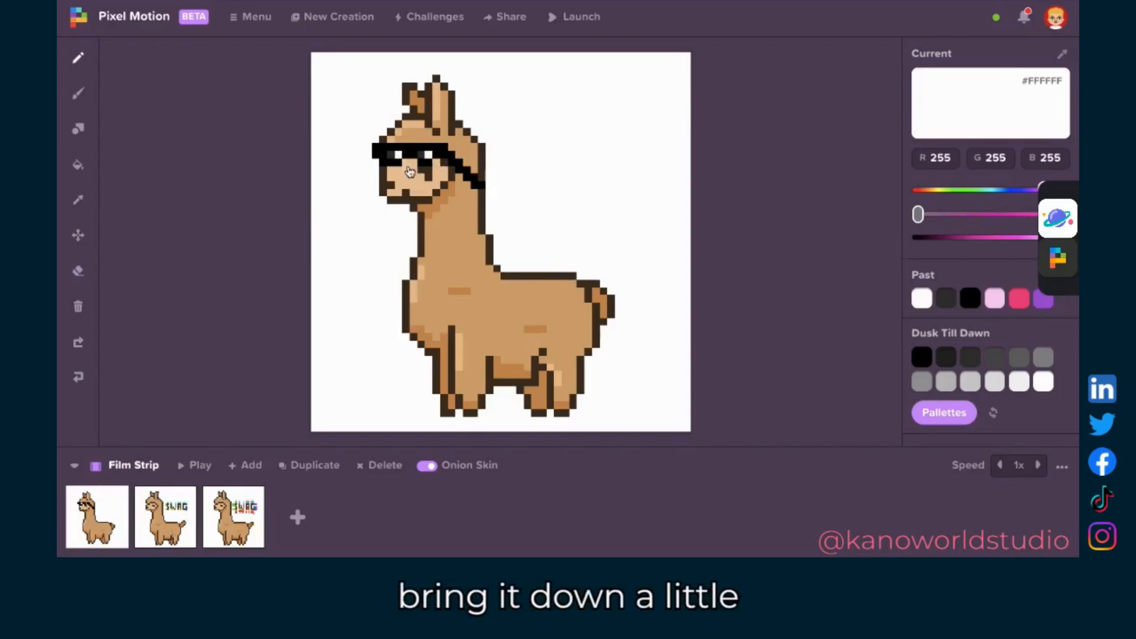
- In the second frame, paint the black sunglasses arm and bar, placing the bar one pixel lower than in the first frame
{"action": "left_click", "coordinate": [177, 528]}
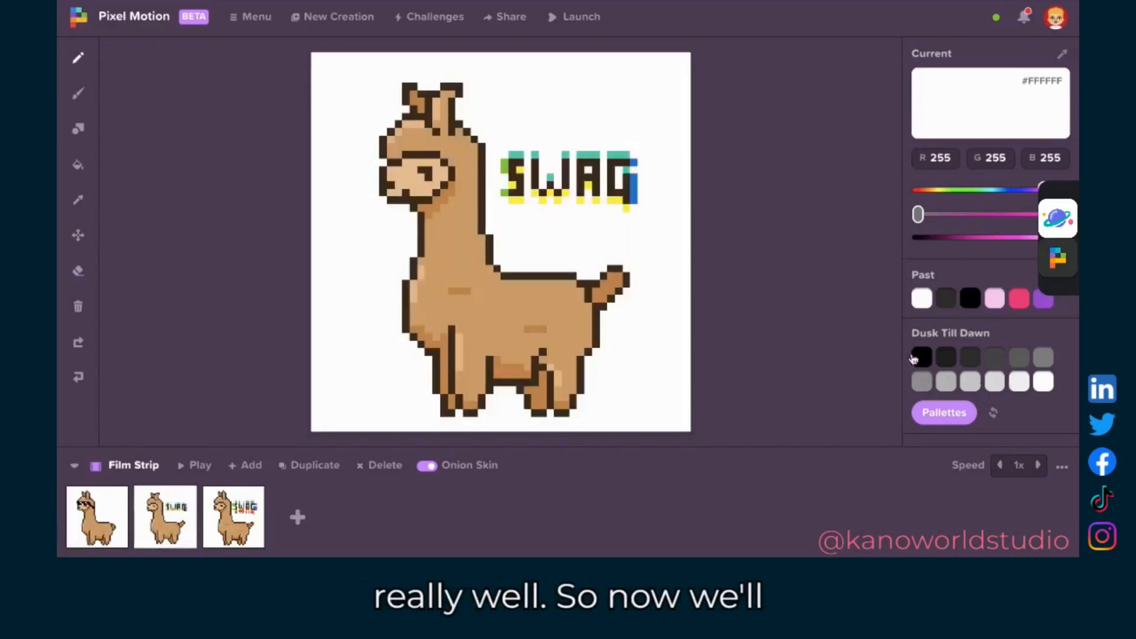
{"action": "left_click", "coordinate": [914, 359]}
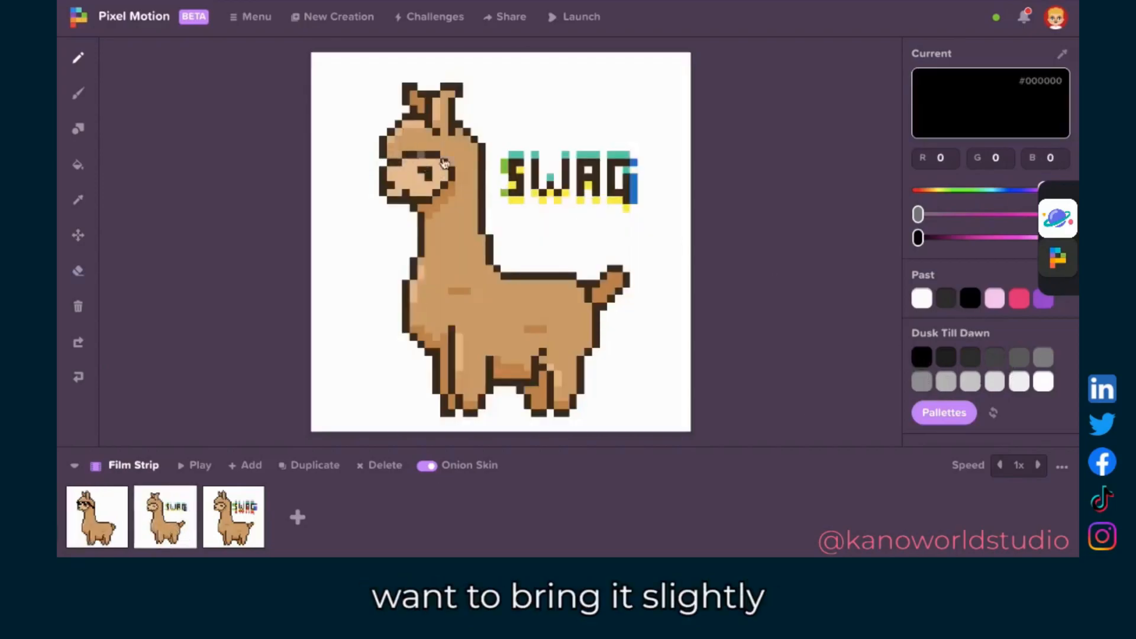
{"action": "left_click", "coordinate": [474, 187]}
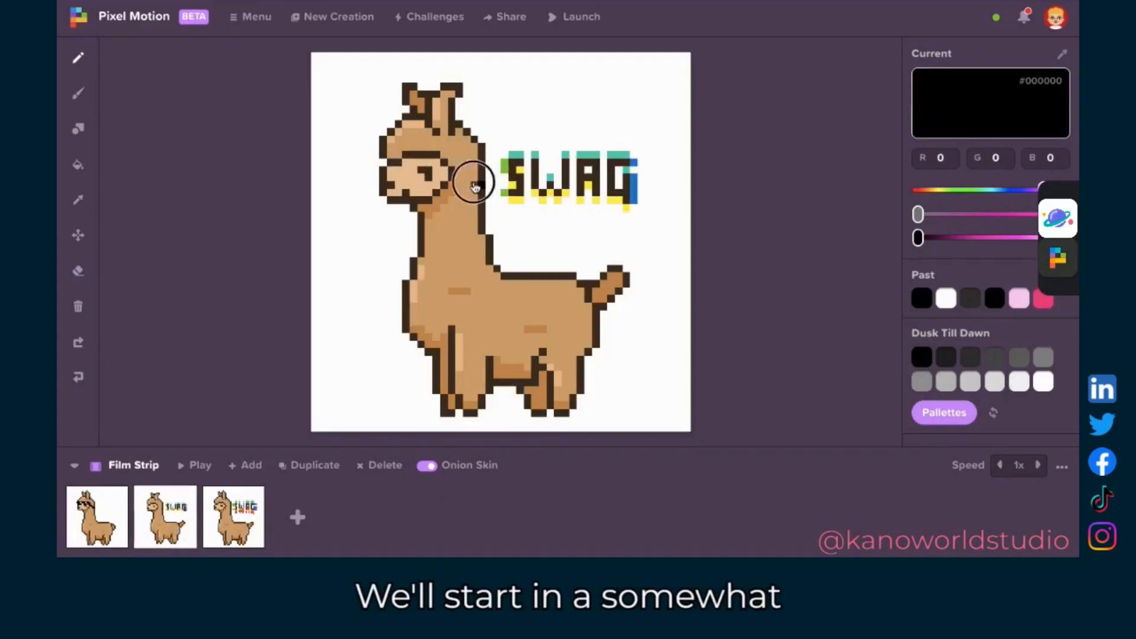
{"action": "mouse_move", "coordinate": [477, 177]}
{"action": "left_mouse_down"}
{"action": "mouse_move", "coordinate": [448, 162]}
{"action": "mouse_move", "coordinate": [430, 182]}
{"action": "mouse_move", "coordinate": [448, 167]}
{"action": "left_mouse_up"}
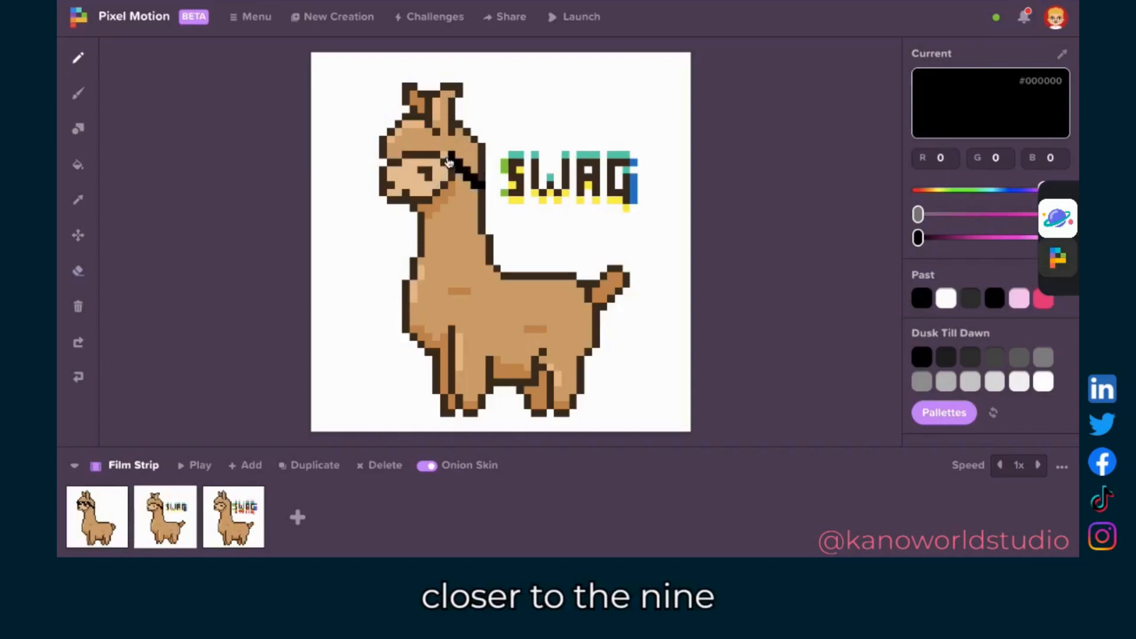
{"action": "left_click", "coordinate": [110, 514]}
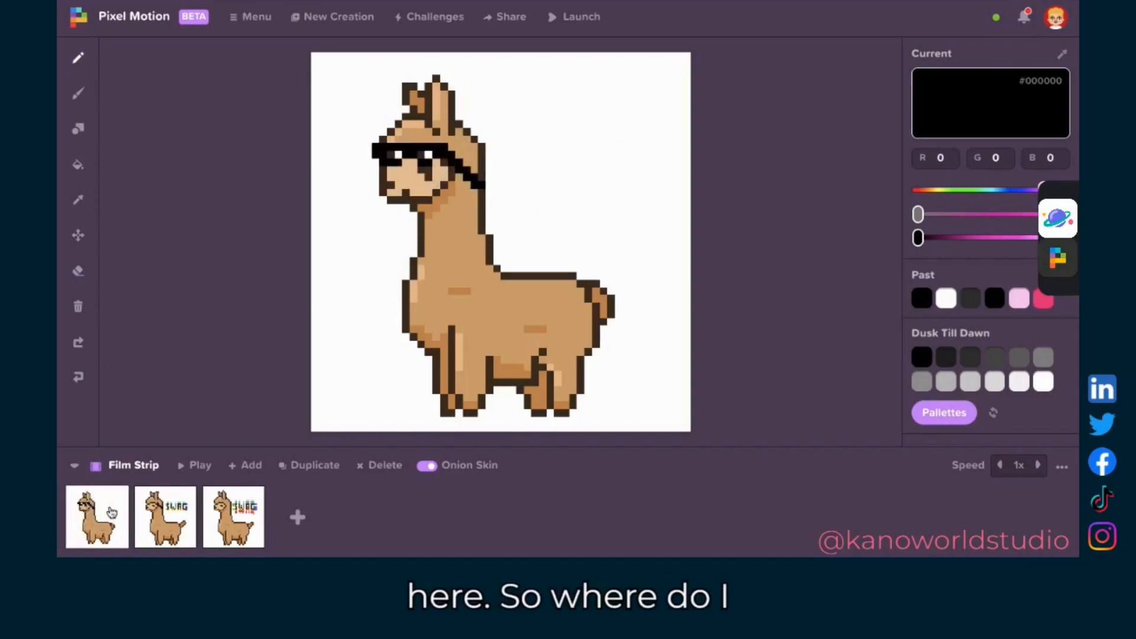
{"action": "left_click", "coordinate": [176, 511]}
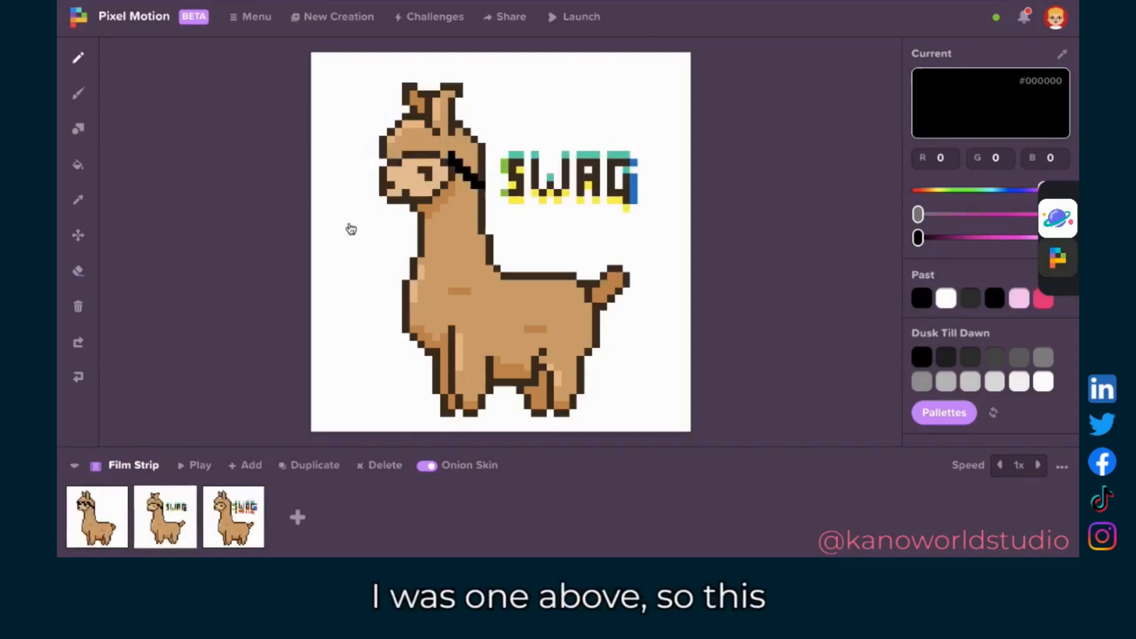
{"action": "mouse_move", "coordinate": [447, 160]}
{"action": "left_mouse_down"}
{"action": "mouse_move", "coordinate": [457, 154]}
{"action": "mouse_move", "coordinate": [373, 157]}
{"action": "left_mouse_up"}
- Fix the front end of the second frame's sunglasses bar and paint the black lower edges of both lenses
{"action": "left_click", "coordinate": [949, 301]}
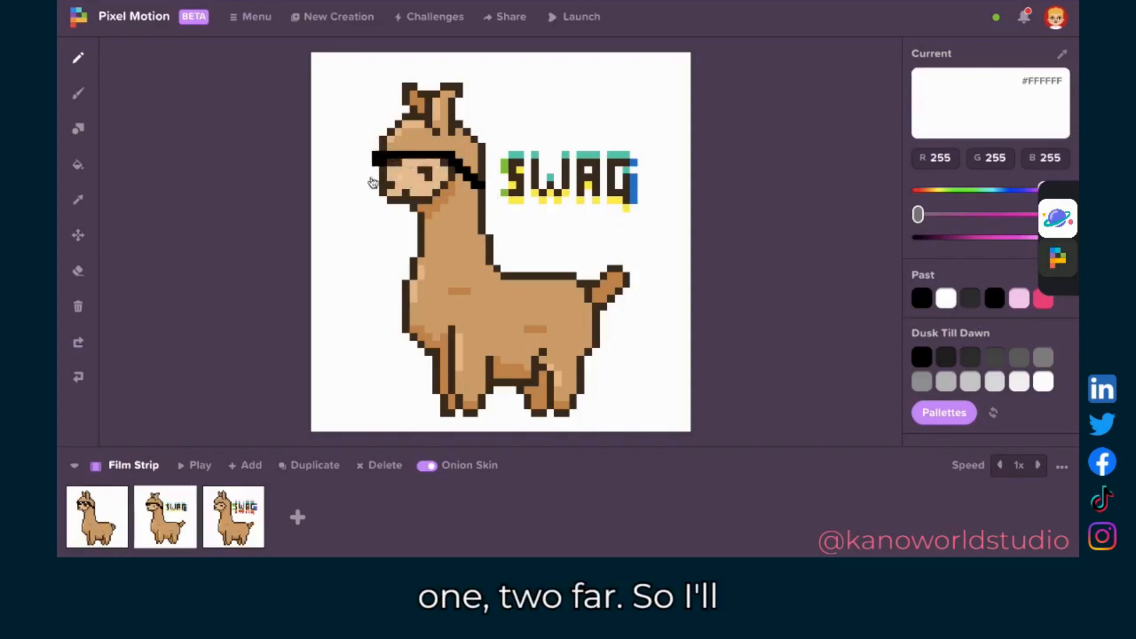
{"action": "left_click", "coordinate": [380, 169]}
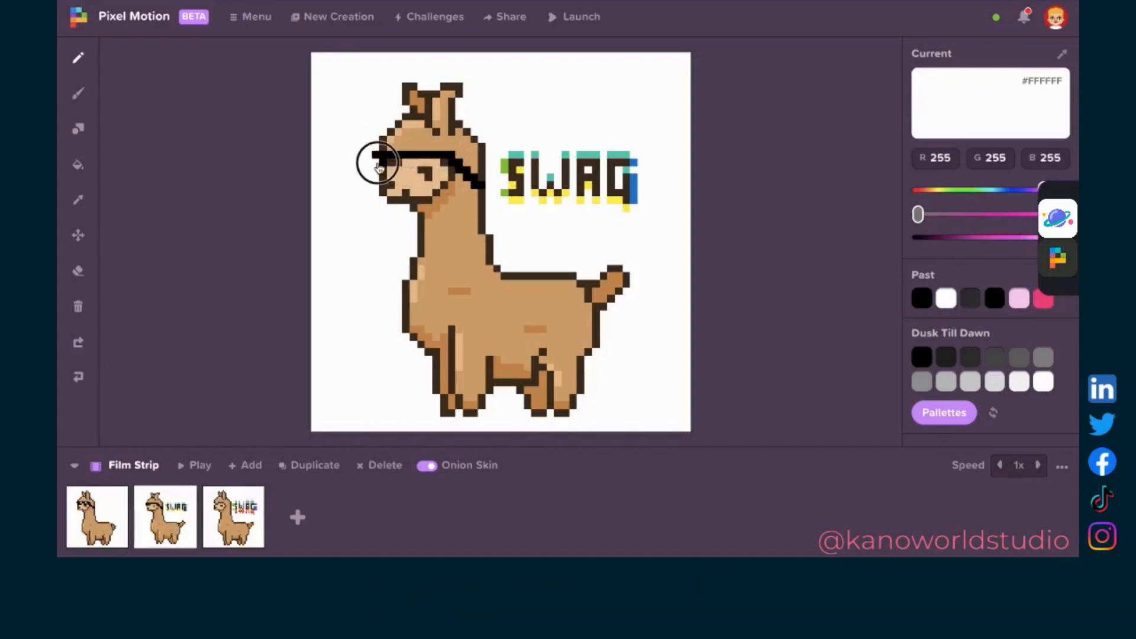
{"action": "left_click", "coordinate": [922, 358]}
{"action": "left_click", "coordinate": [382, 170]}
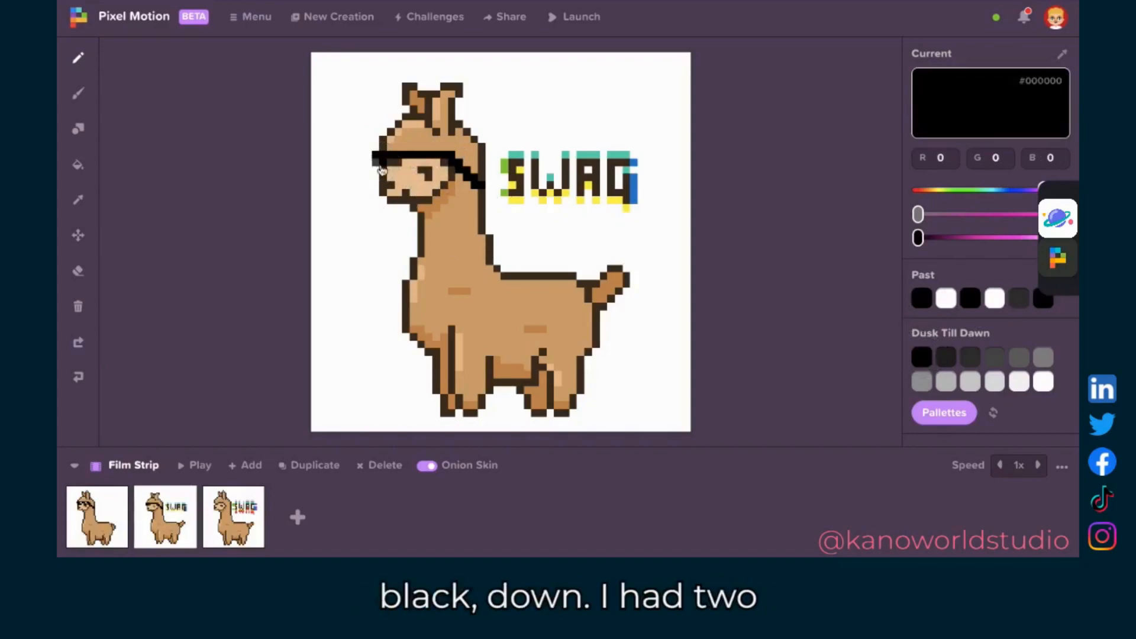
{"action": "left_click", "coordinate": [391, 170]}
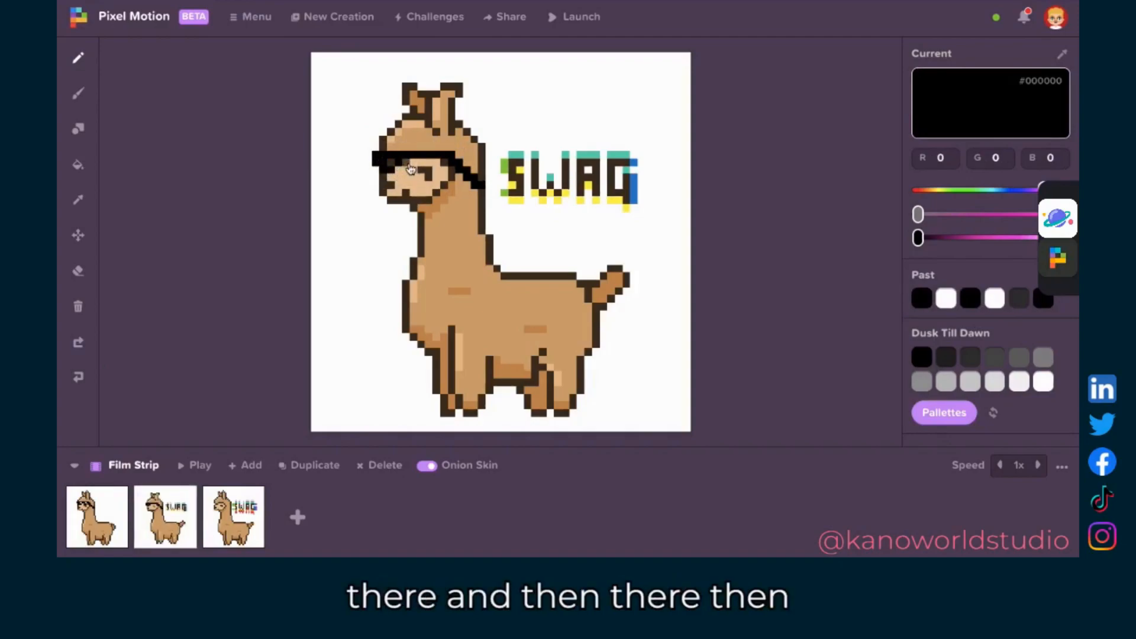
{"action": "left_click", "coordinate": [424, 173]}
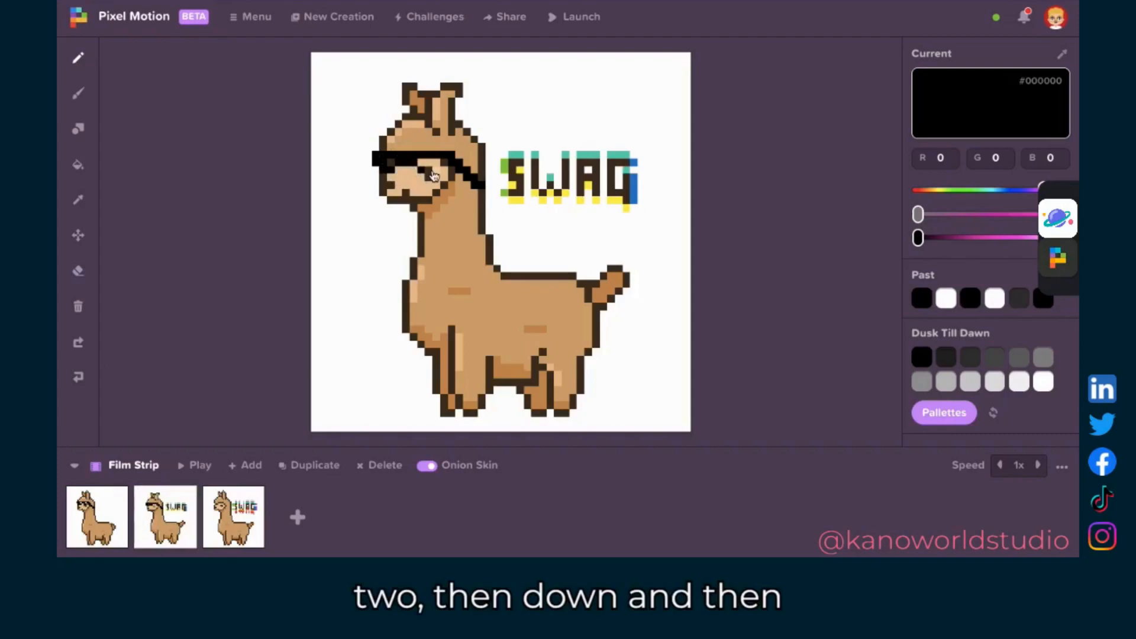
{"action": "left_click", "coordinate": [435, 164]}
{"action": "left_click", "coordinate": [443, 164]}
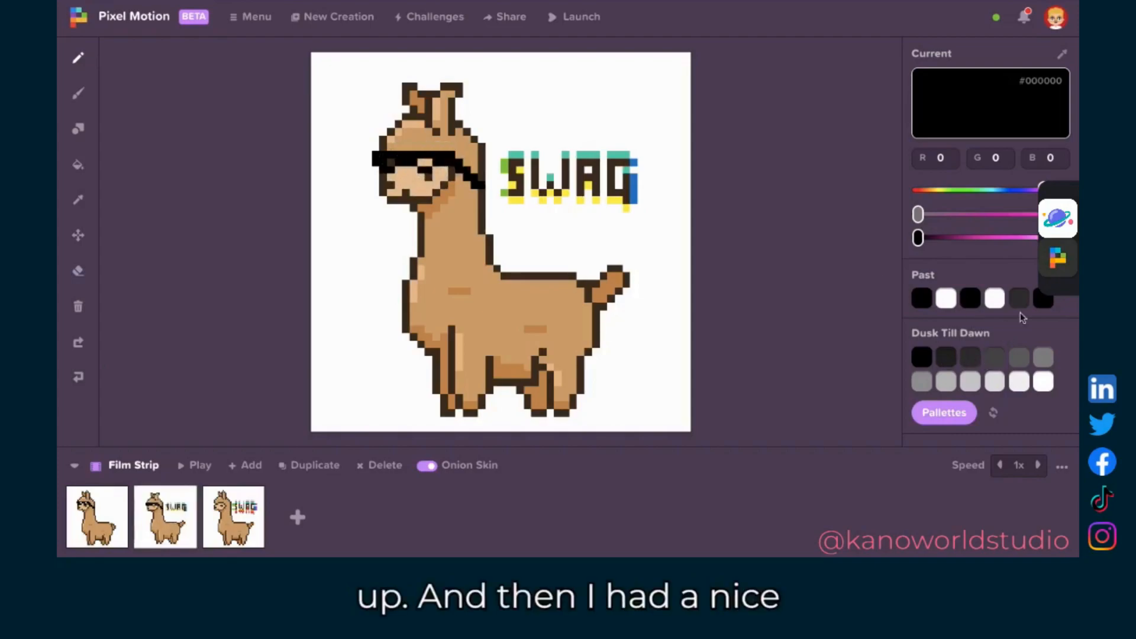
- Fill the second frame's lenses with dark grey #333333 pixels and add white #FFFFFF highlights
{"action": "left_click", "coordinate": [1018, 299]}
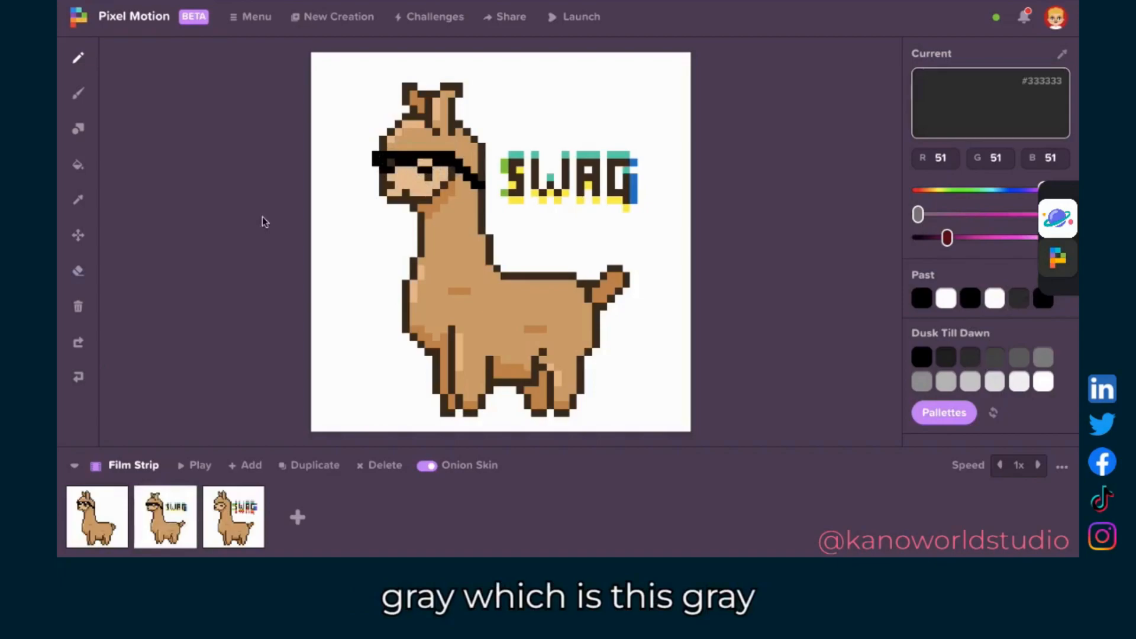
{"action": "left_click", "coordinate": [387, 167]}
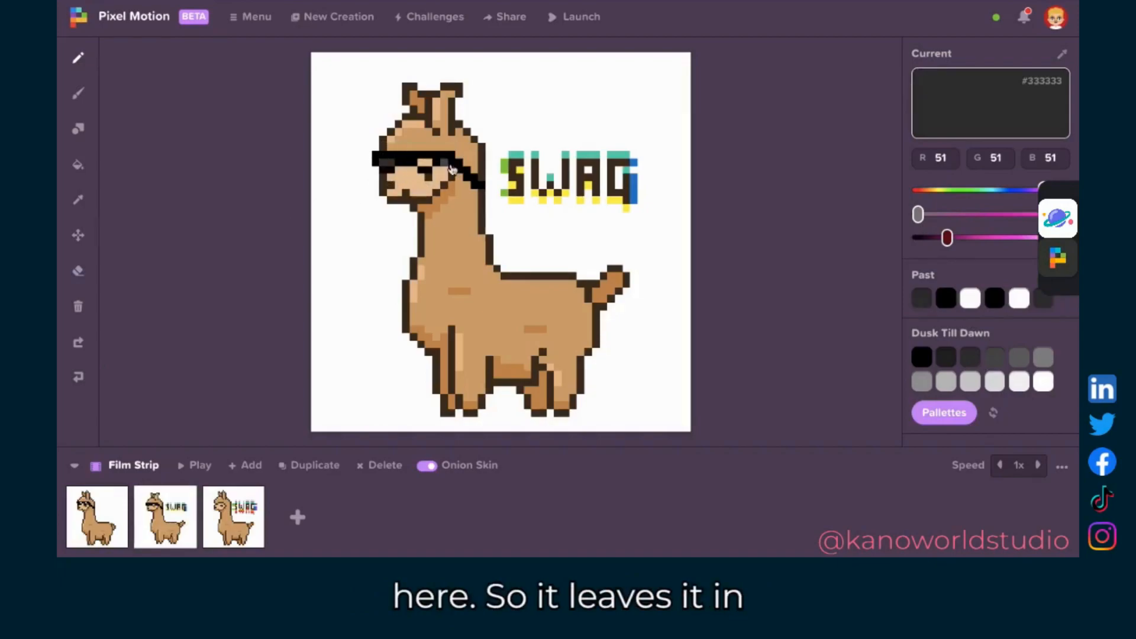
{"action": "left_click", "coordinate": [1018, 299]}
{"action": "left_click", "coordinate": [393, 168]}
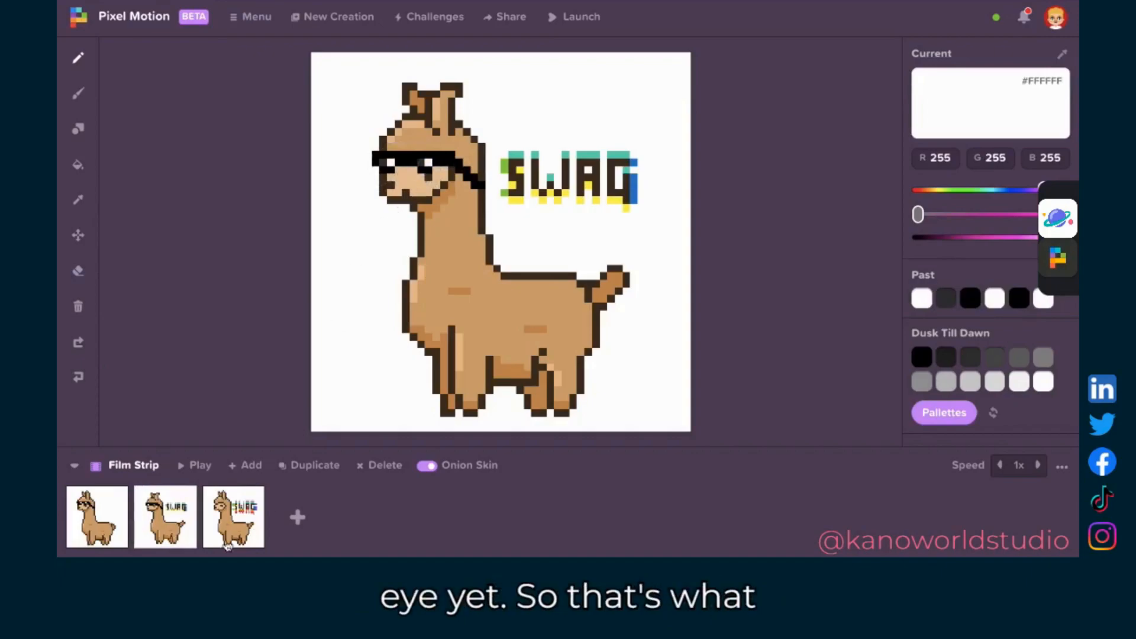
- In the third frame, paint the black #000000 sunglasses arm and bar one pixel lower than in the second frame, undoing the misplaced stroke
{"action": "left_click", "coordinate": [223, 524]}
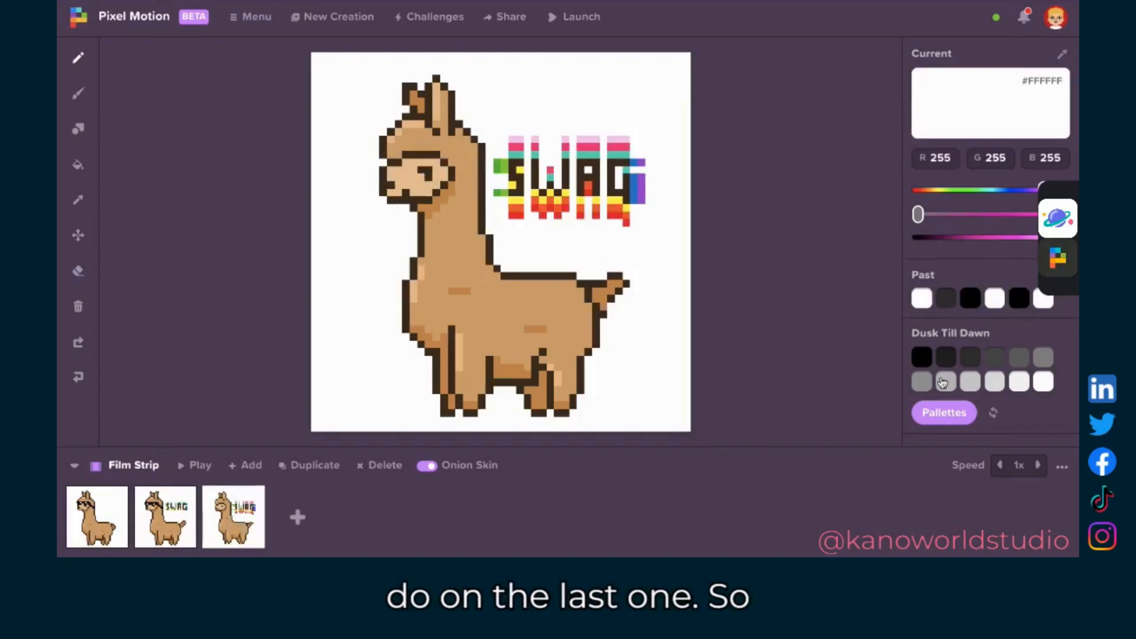
{"action": "left_click", "coordinate": [925, 357]}
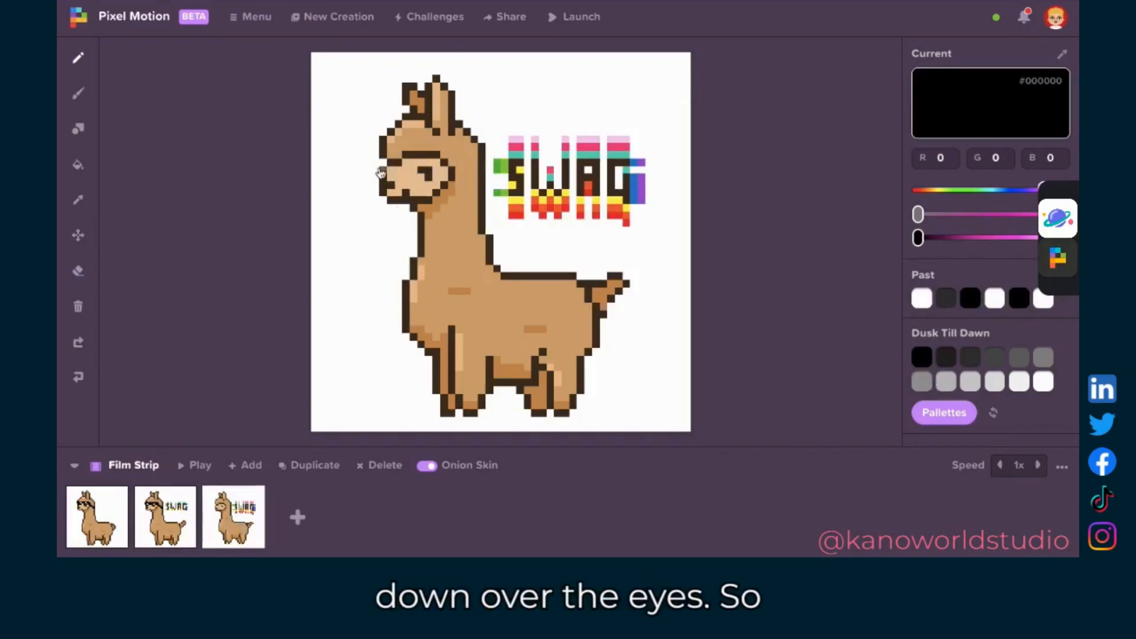
{"action": "mouse_move", "coordinate": [481, 186]}
{"action": "left_mouse_down"}
{"action": "mouse_move", "coordinate": [465, 163]}
{"action": "mouse_move", "coordinate": [422, 170]}
{"action": "left_mouse_up"}
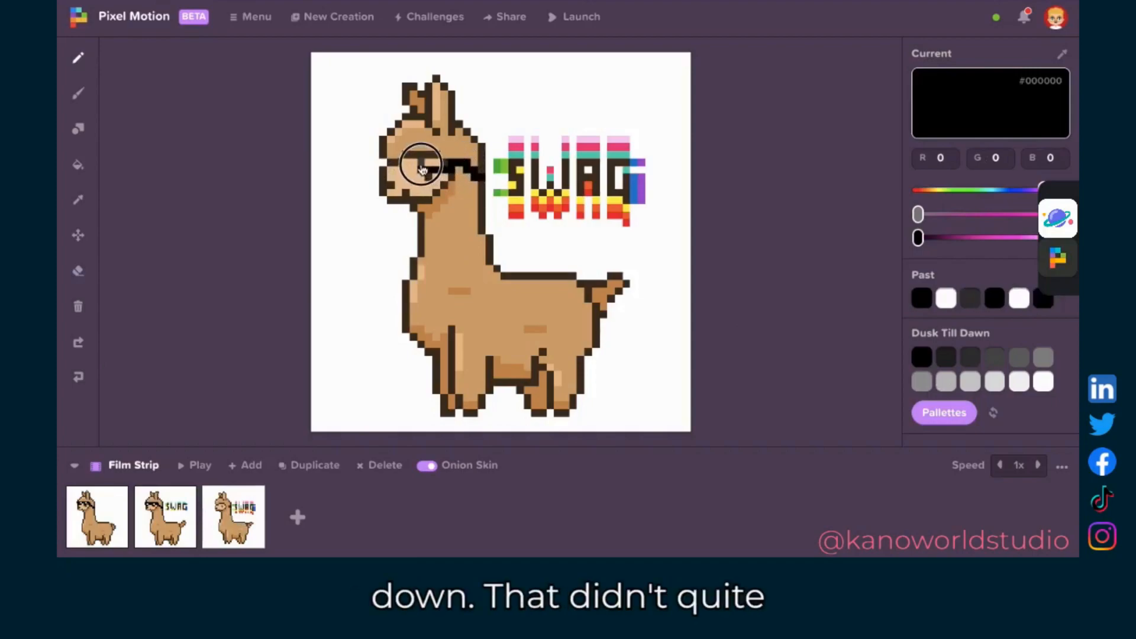
{"action": "left_click", "coordinate": [82, 380]}
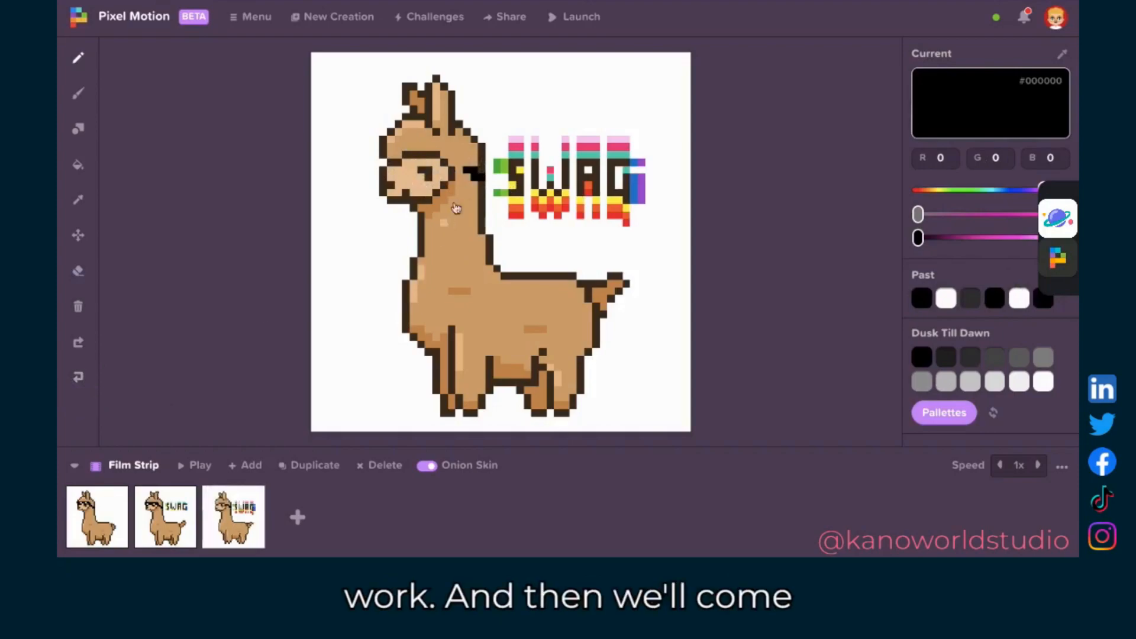
{"action": "mouse_move", "coordinate": [482, 166]}
{"action": "left_mouse_down"}
{"action": "mouse_move", "coordinate": [432, 159]}
{"action": "mouse_move", "coordinate": [379, 169]}
{"action": "left_mouse_up"}
- Paint the black lower edges of both sunglasses lenses beneath the bar in the third frame
{"action": "left_click", "coordinate": [383, 175]}
{"action": "left_click", "coordinate": [390, 178]}
{"action": "left_click", "coordinate": [399, 179]}
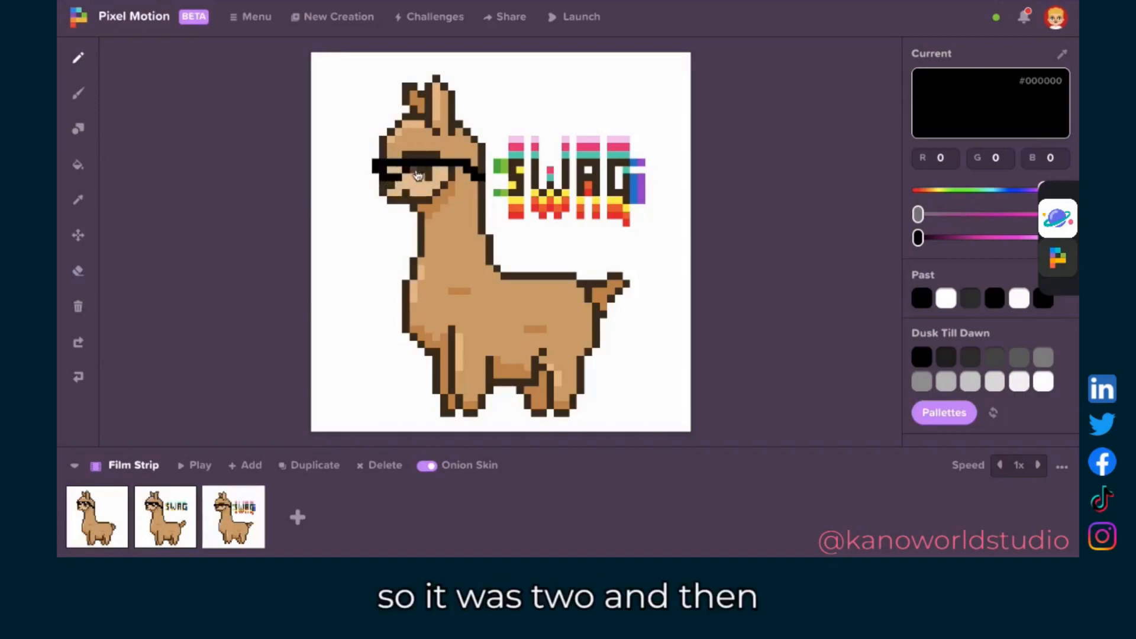
{"action": "left_click", "coordinate": [422, 171]}
{"action": "left_click", "coordinate": [436, 177]}
{"action": "left_click", "coordinate": [447, 177]}
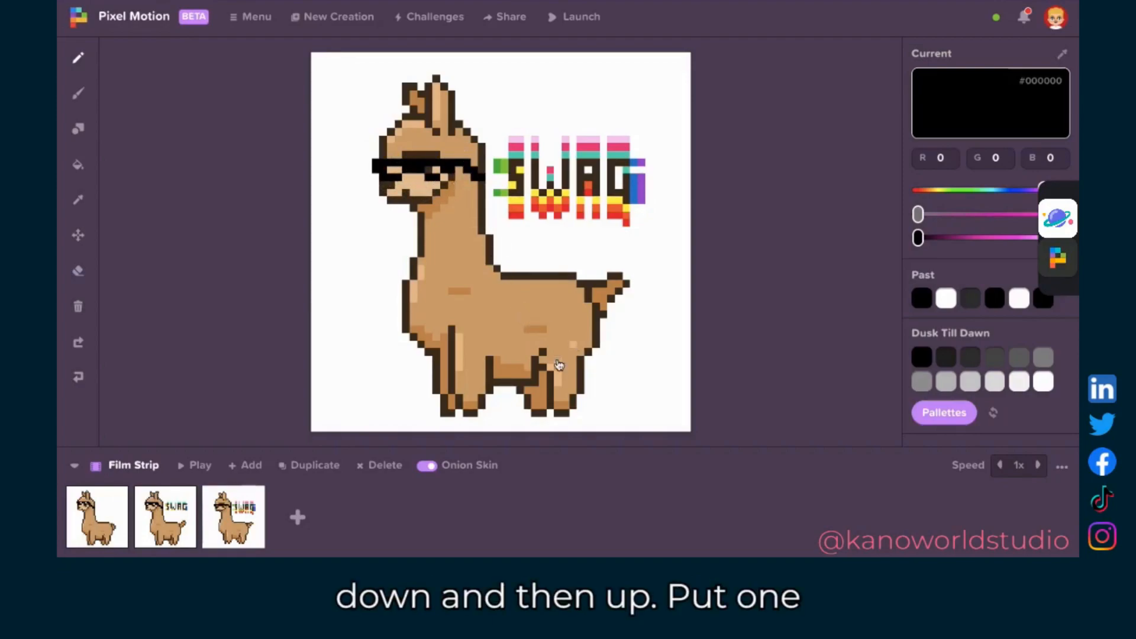
- Fill the third frame's sunglasses lenses with dark grey #333333 pixels and white #FFFFFF highlights, and play the animation
{"action": "left_click", "coordinate": [975, 303]}
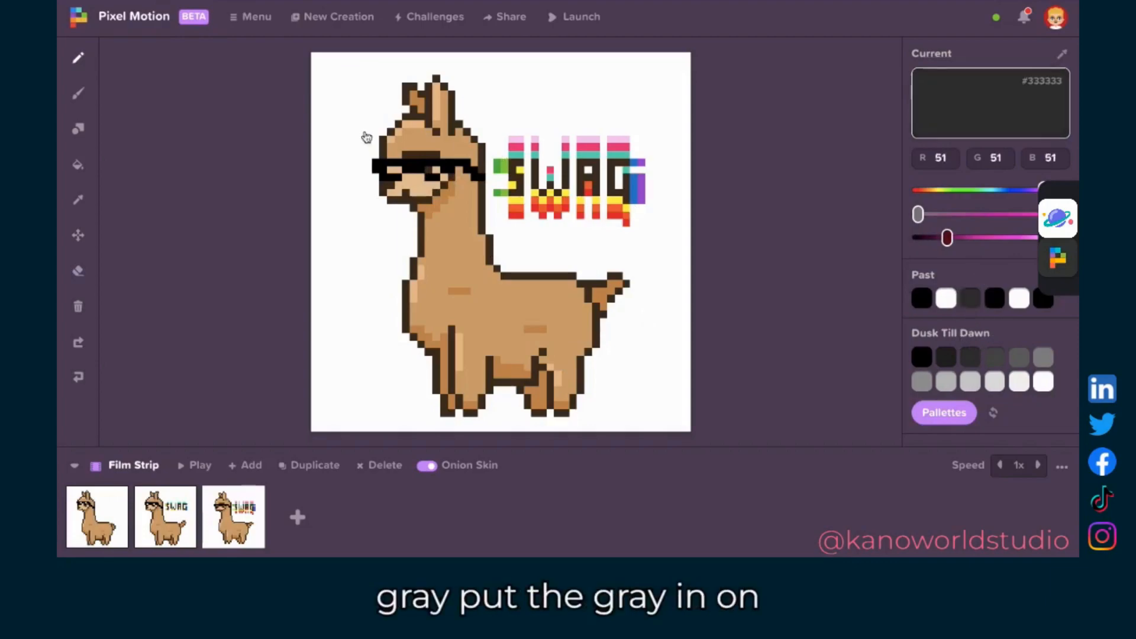
{"action": "left_click", "coordinate": [391, 172]}
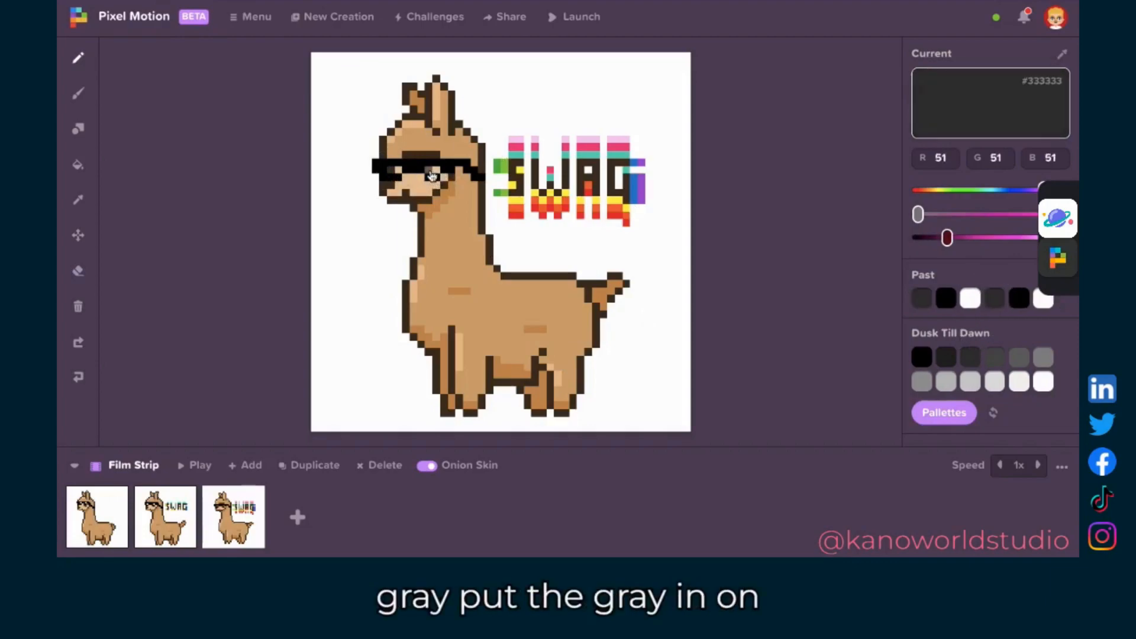
{"action": "left_click", "coordinate": [968, 298]}
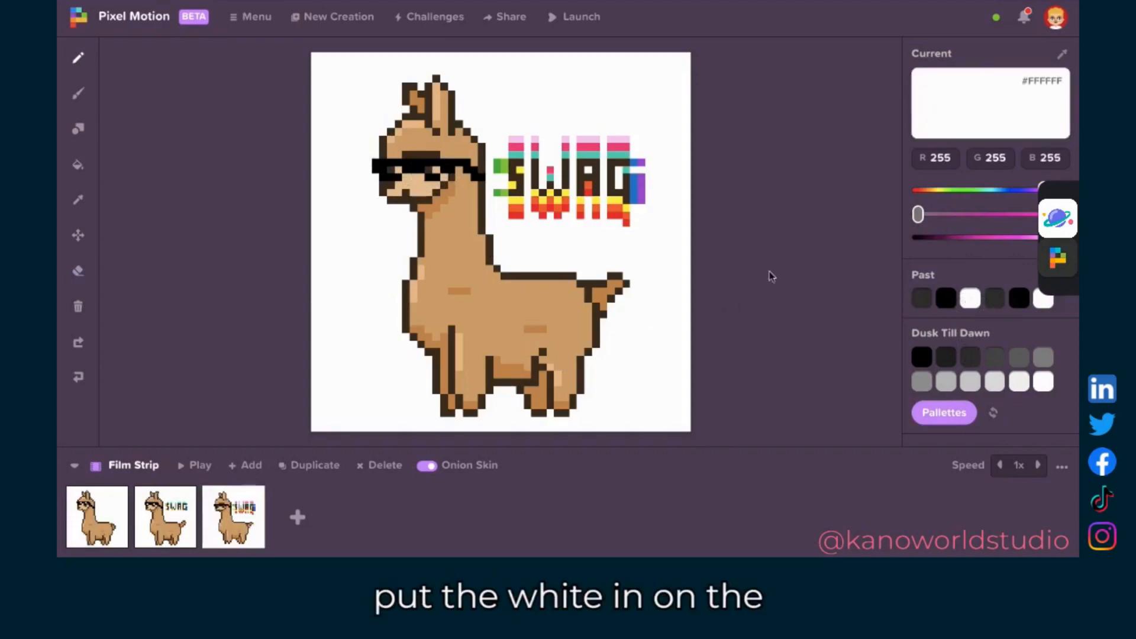
{"action": "left_click", "coordinate": [398, 171]}
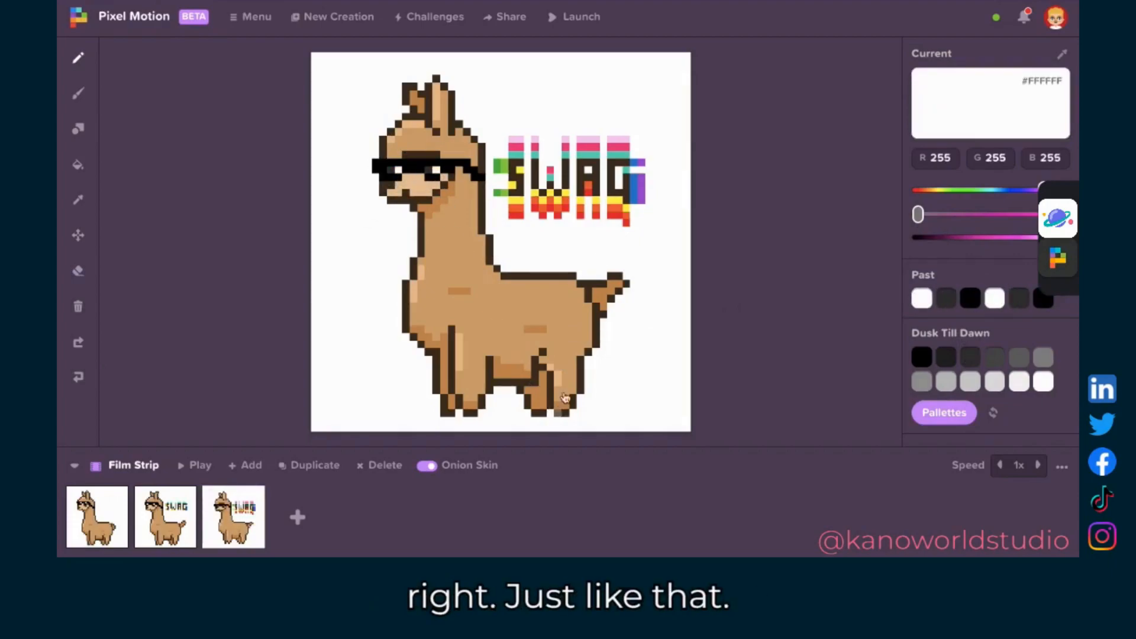
{"action": "left_click", "coordinate": [200, 465]}
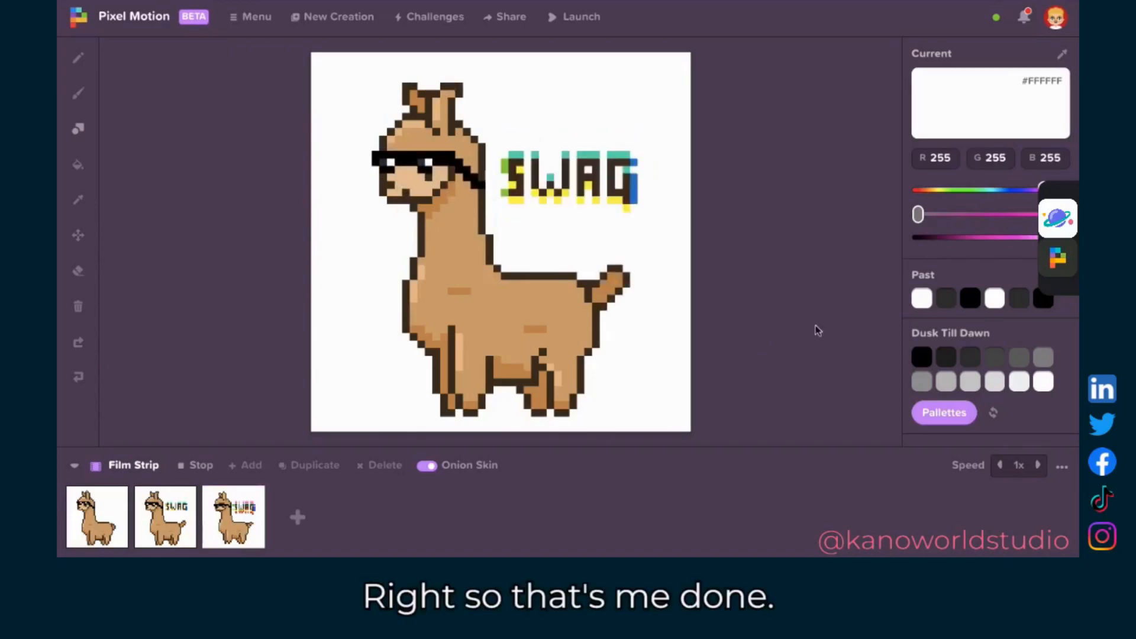
- Start sharing the animation and replace the default title with "Mam Lama SWAG Remix - BRUH!"
{"action": "left_click", "coordinate": [503, 17]}
{"action": "left_click_drag", "start_coordinate": [356, 185], "coordinate": [218, 160]}
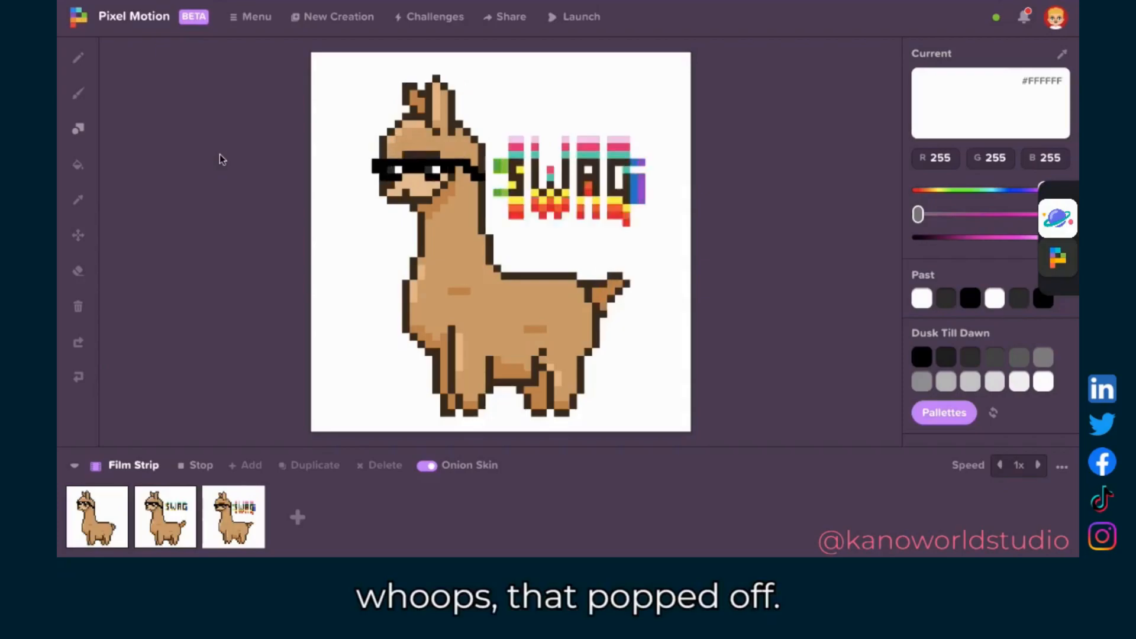
{"action": "left_click", "coordinate": [507, 17]}
{"action": "left_click", "coordinate": [365, 172]}
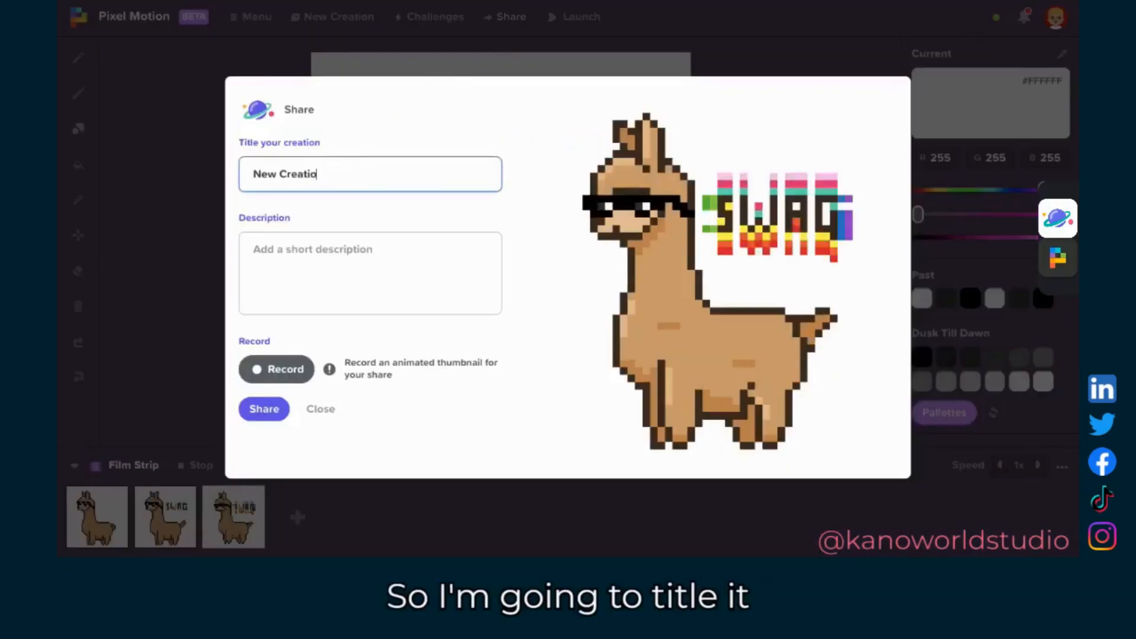
{"action": "key", "text": "BackSpace"}
{"action": "key", "text": "BackSpace"}
{"action": "key", "text": "BackSpace"}
{"action": "key", "text": "BackSpace"}
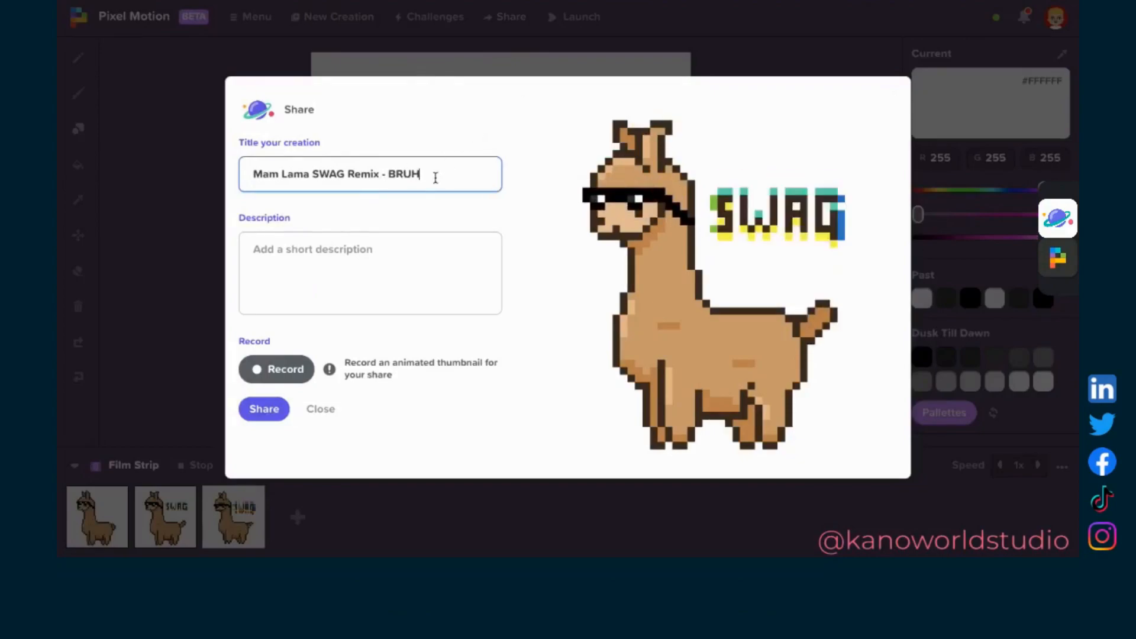
- Enter the description "Remix of the great Mama Lama SWAG creation" and correct the title to "Mama Lama SWAG Remix - BRUH!"
{"action": "left_click", "coordinate": [411, 253]}
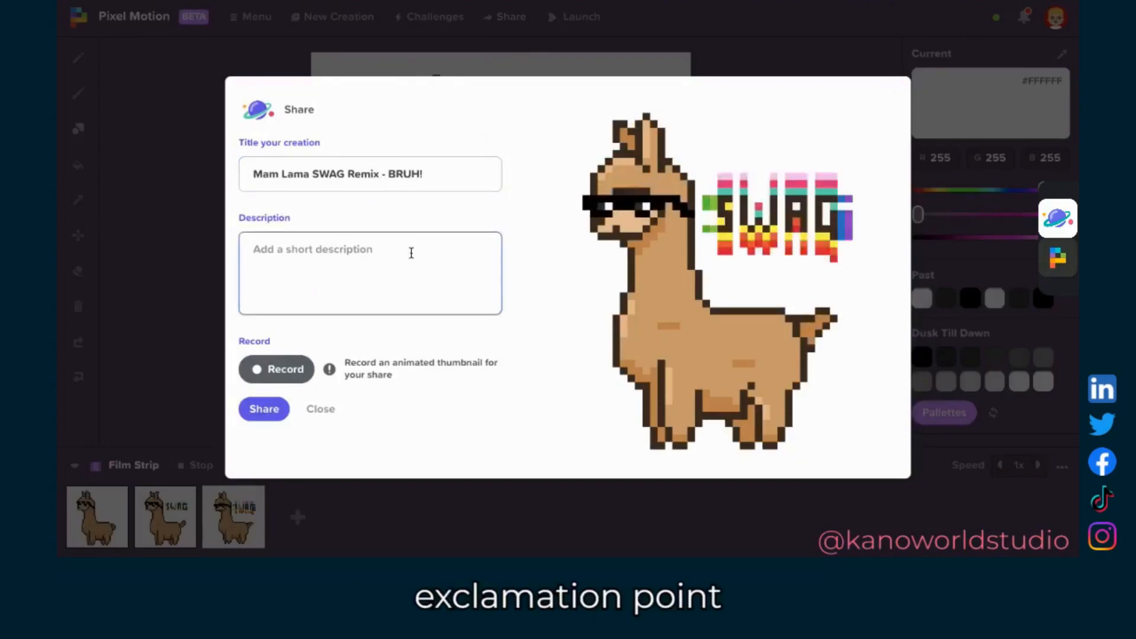
{"action": "type", "text": "Remix of the great Mama Lama"}
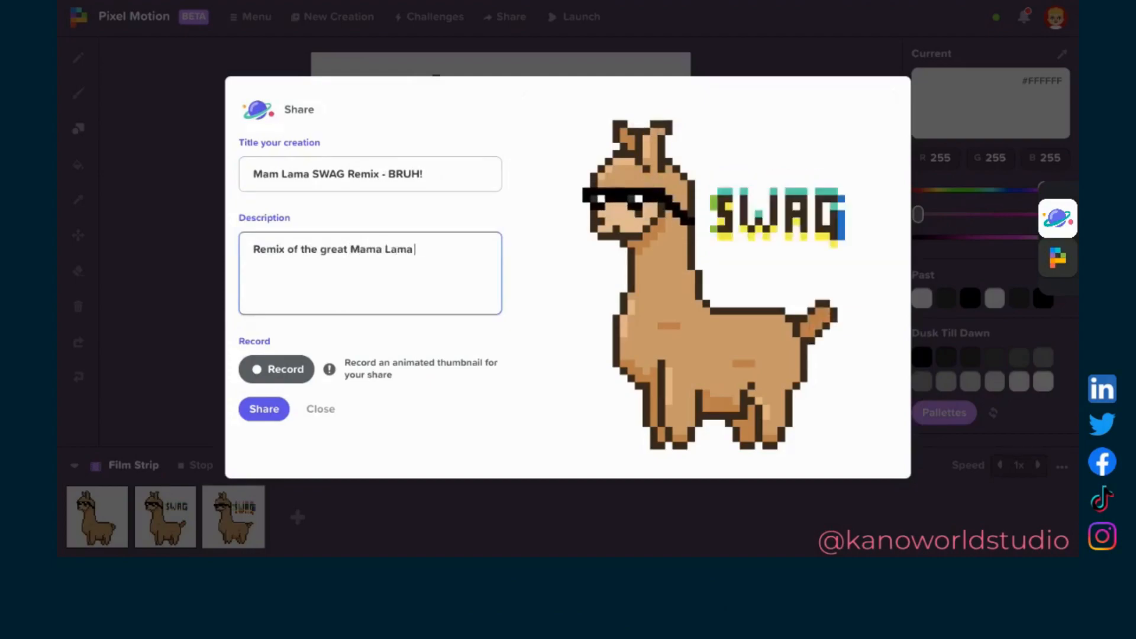
{"action": "type", "text": "on"}
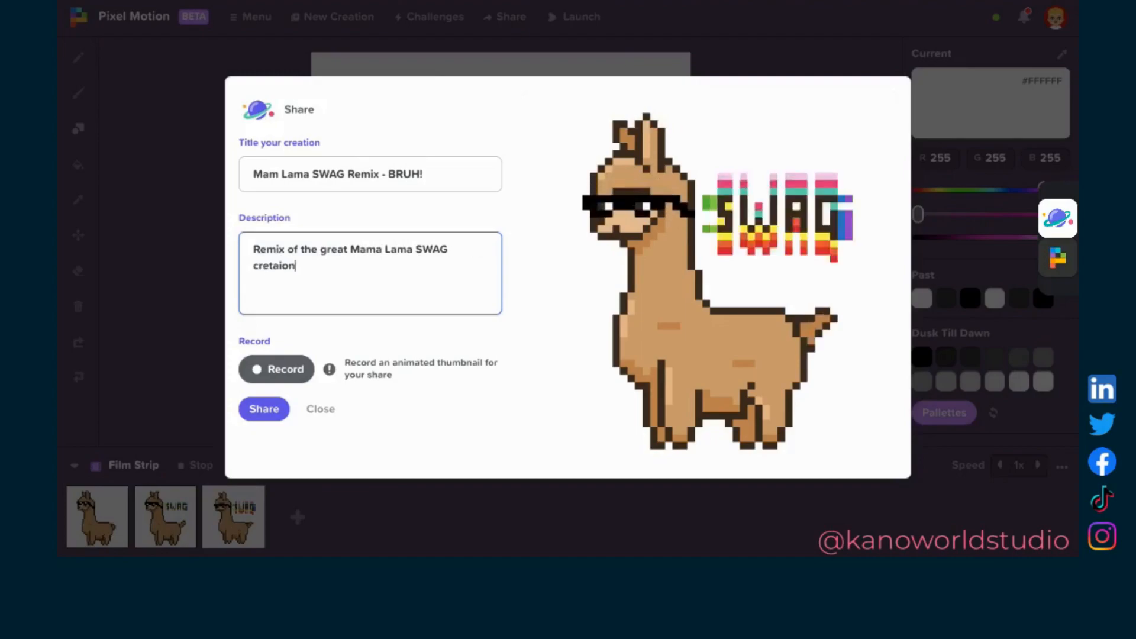
{"action": "left_click", "coordinate": [269, 177]}
{"action": "type", "text": "a"}
{"action": "right_click", "coordinate": [286, 266]}
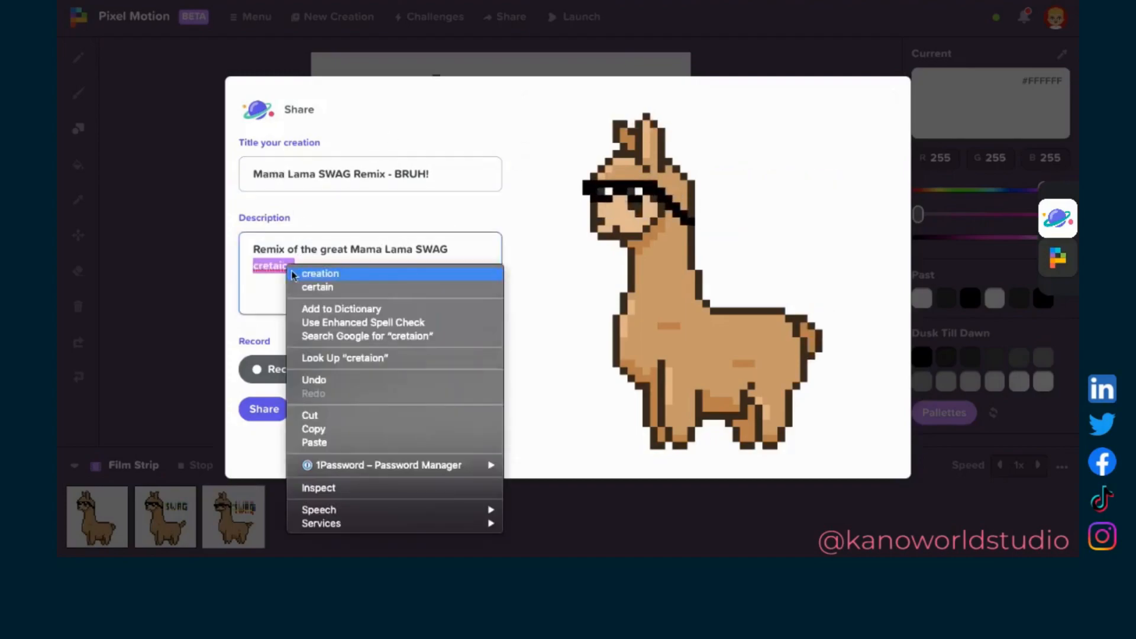
{"action": "left_click", "coordinate": [314, 271]}
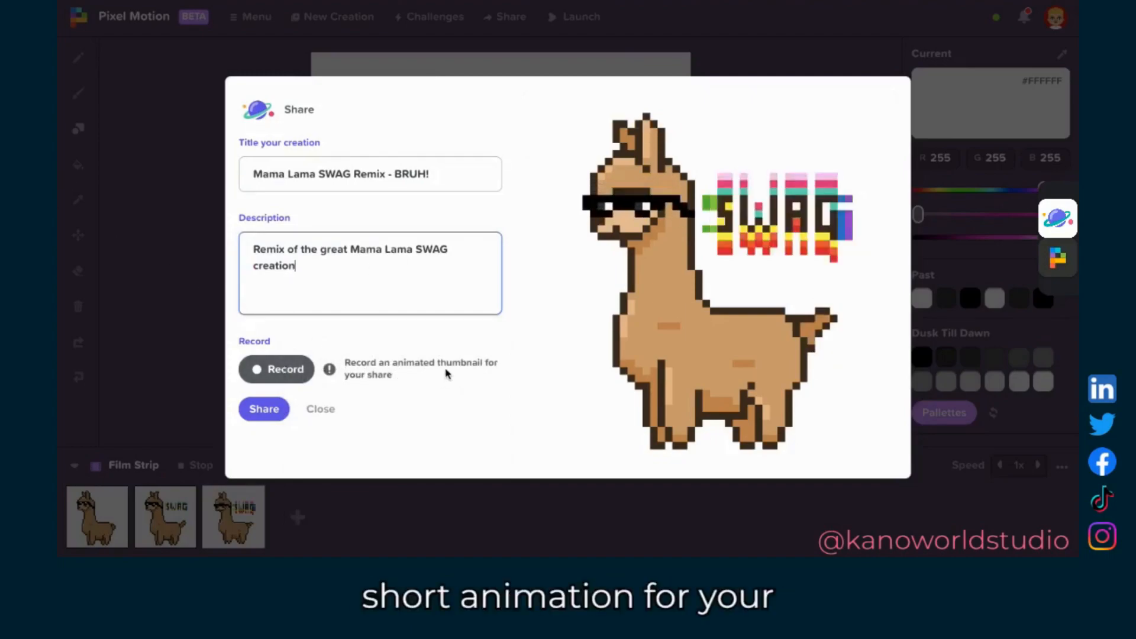
- Record an animated thumbnail and share the creation, finishing on the explore page
{"action": "left_click", "coordinate": [276, 369]}
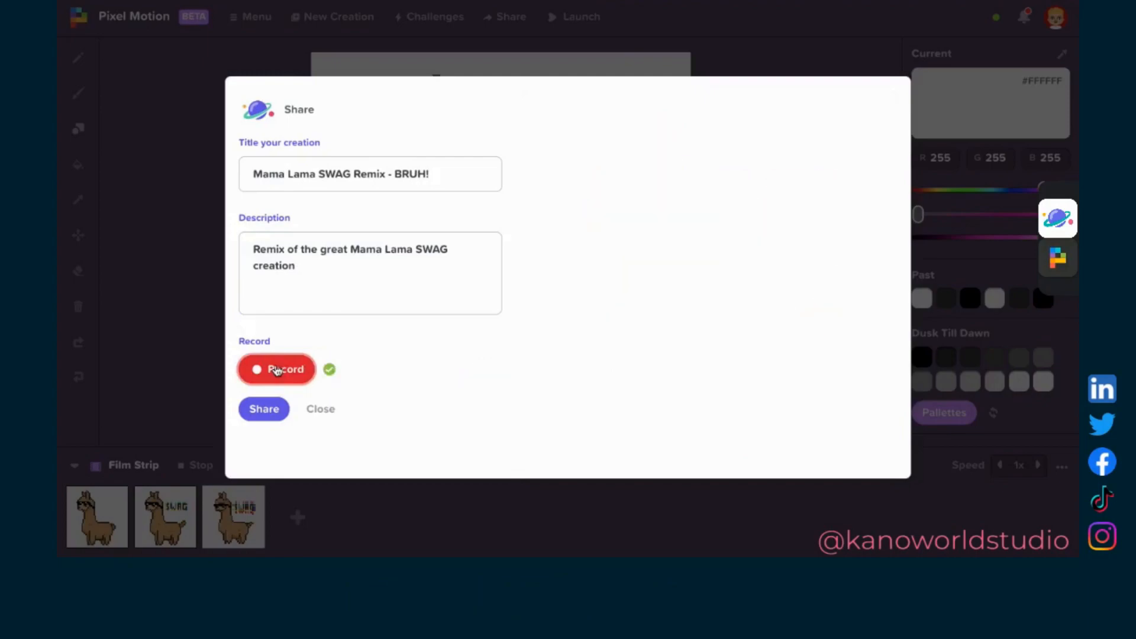
{"action": "left_click", "coordinate": [271, 410]}
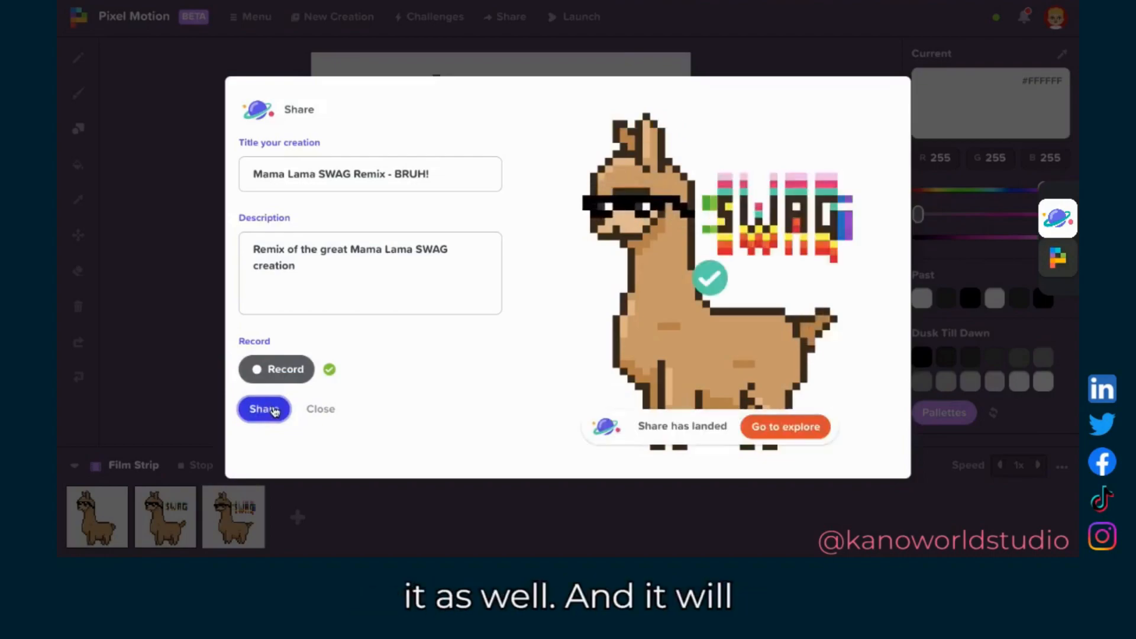
{"action": "left_click", "coordinate": [808, 424]}
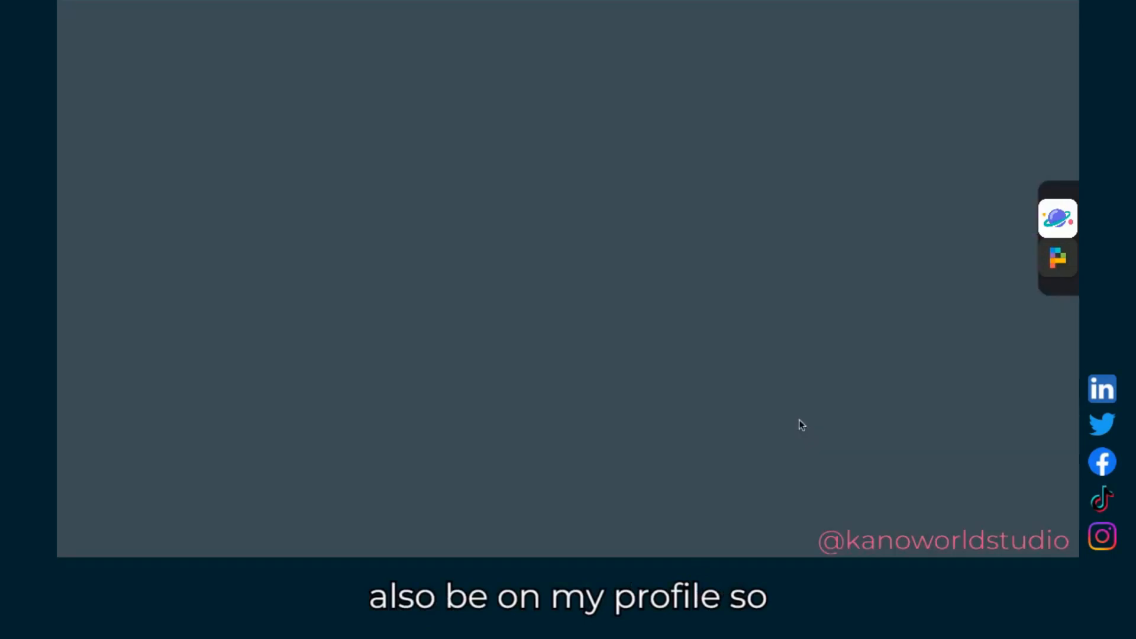